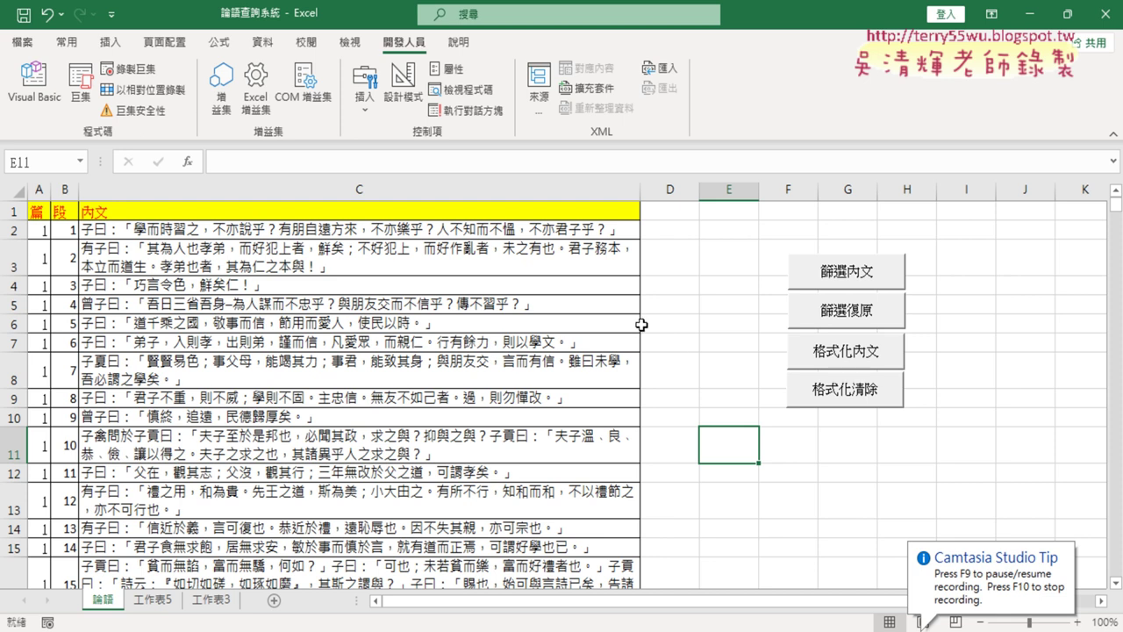
Step: Run the 篩選內文 filter macro with keyword 仁, leaving 59 of 501 passages
{"action": "left_click", "coordinate": [829, 274]}
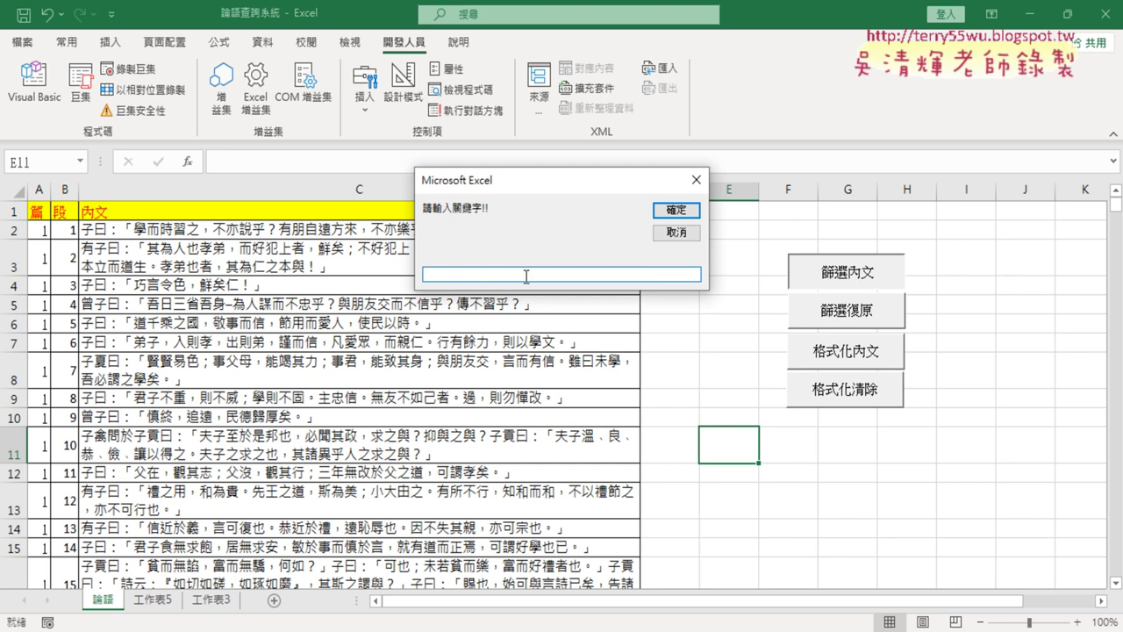
{"action": "type", "text": "仁"}
{"action": "key", "text": "Return"}
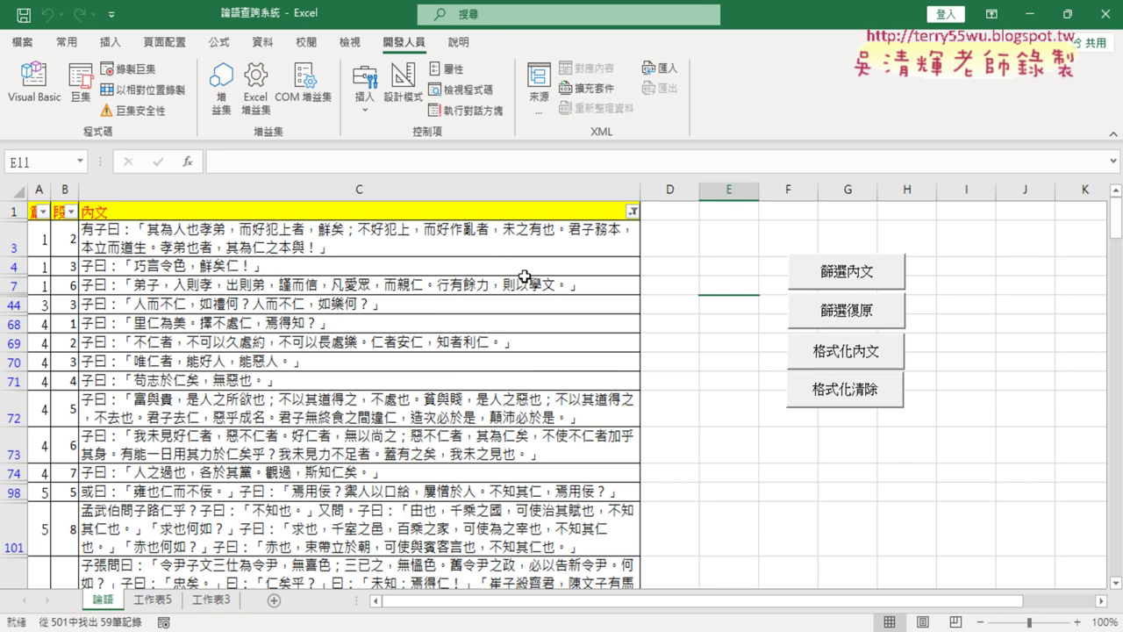
{"action": "left_click", "coordinate": [706, 410]}
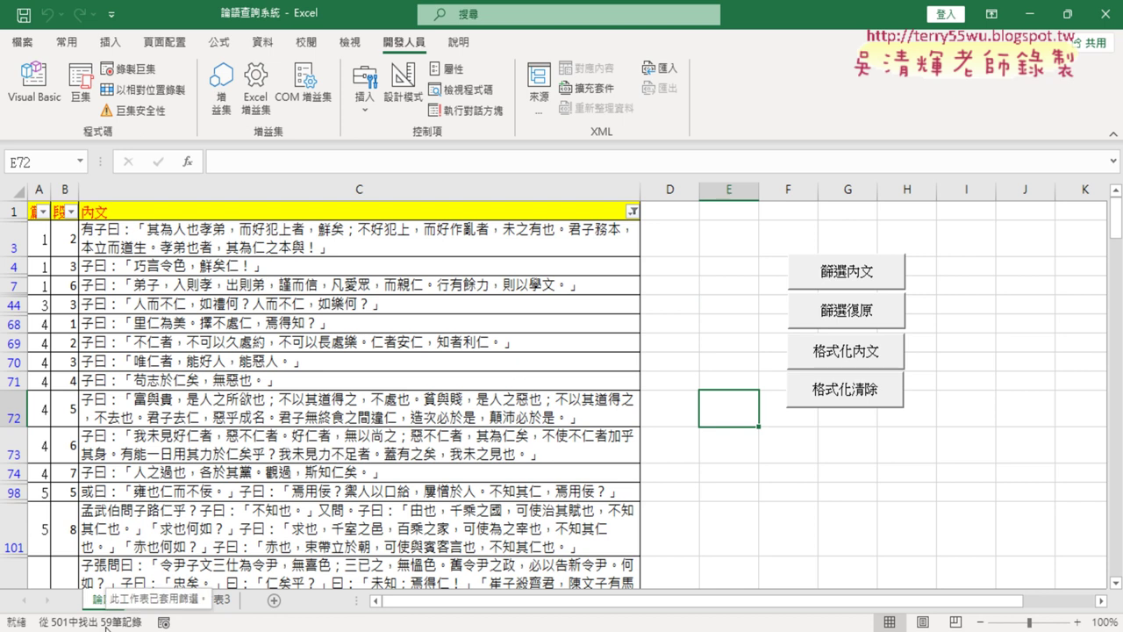
{"action": "left_click", "coordinate": [371, 241]}
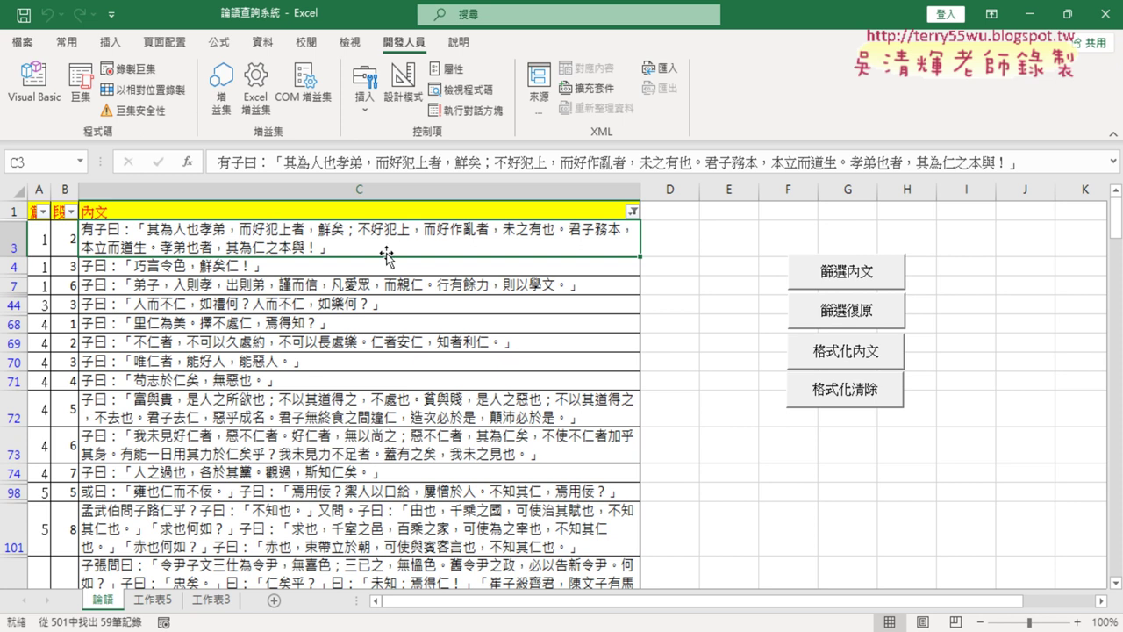
{"action": "left_click", "coordinate": [320, 343]}
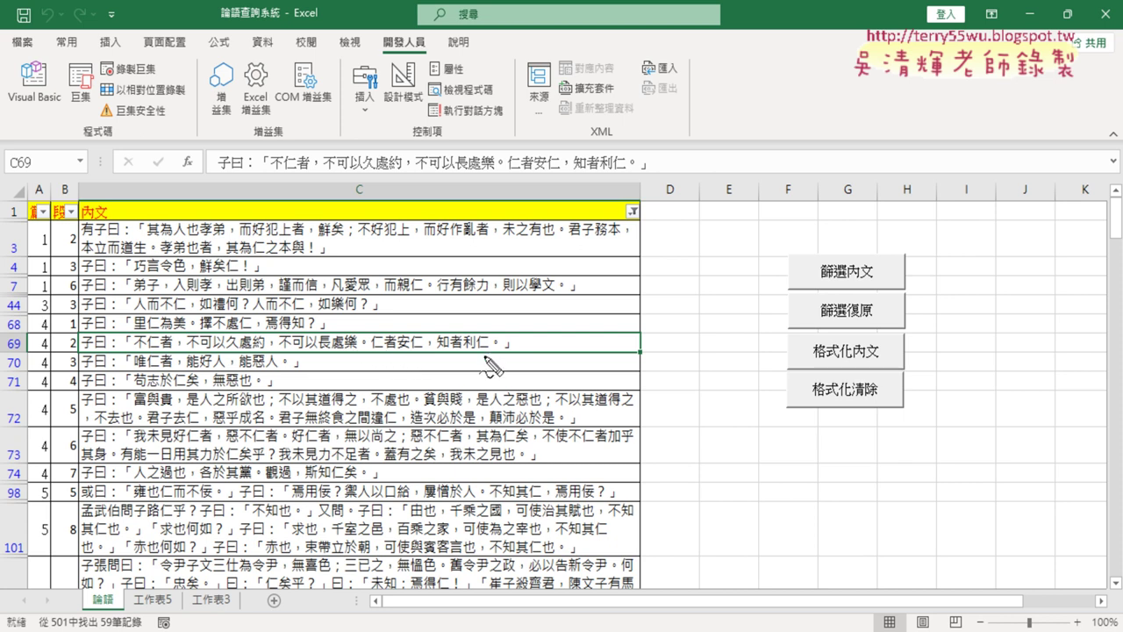
{"action": "left_click_drag", "start_coordinate": [484, 334], "coordinate": [483, 355]}
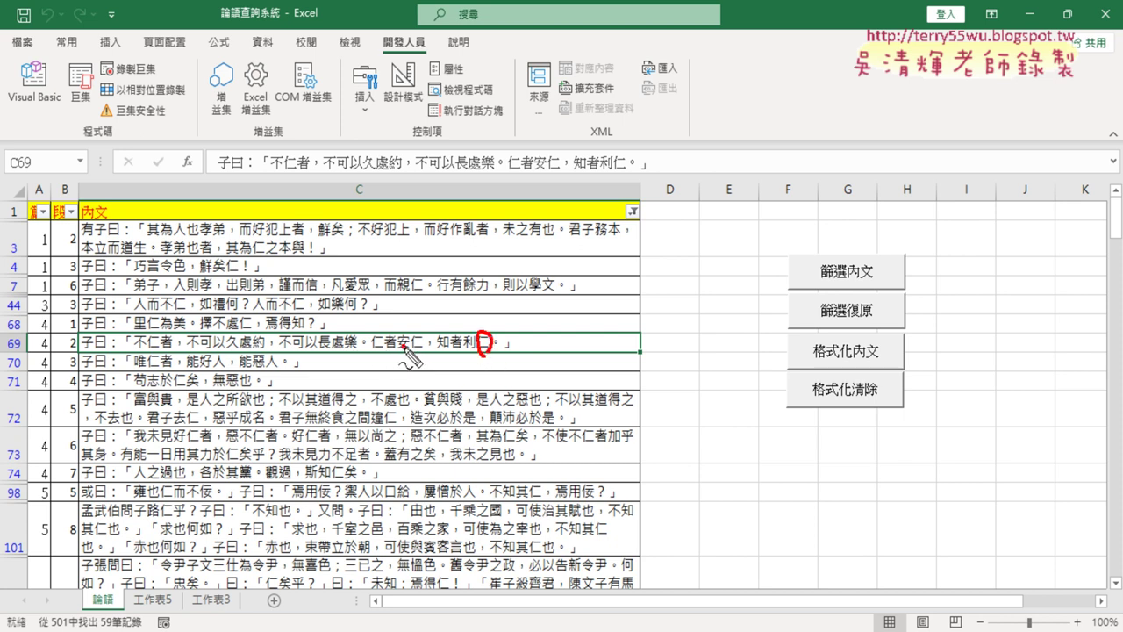
{"action": "mouse_move", "coordinate": [414, 333]}
{"action": "left_mouse_down"}
{"action": "mouse_move", "coordinate": [419, 350]}
{"action": "mouse_move", "coordinate": [386, 354]}
{"action": "left_mouse_up"}
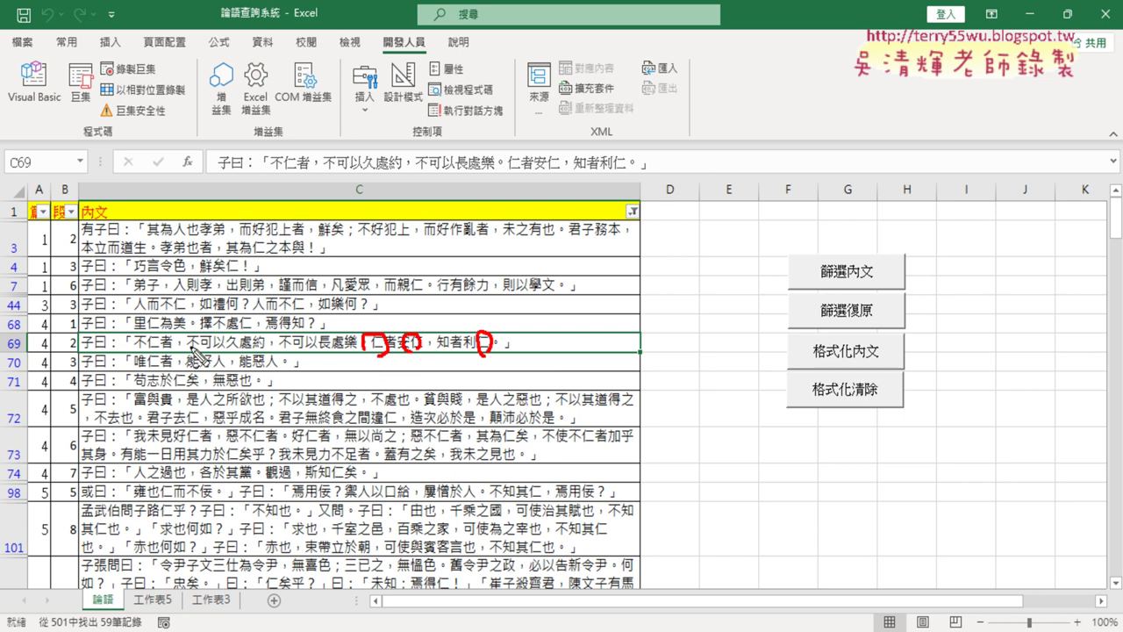
{"action": "left_click_drag", "start_coordinate": [158, 332], "coordinate": [158, 354]}
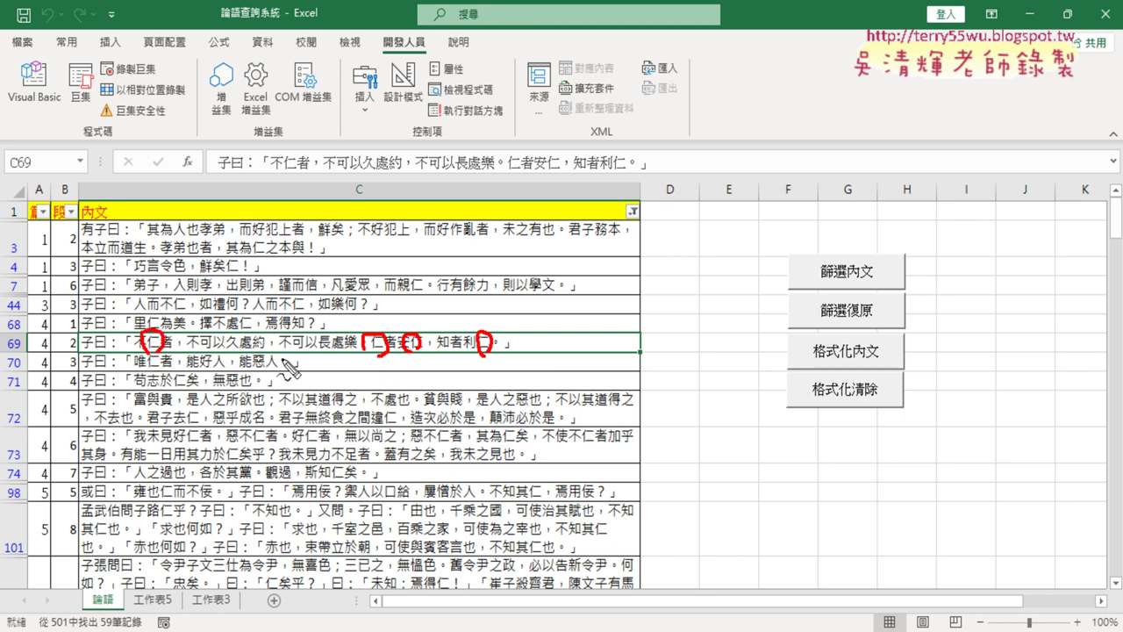
{"action": "left_click_drag", "start_coordinate": [107, 612], "coordinate": [97, 624]}
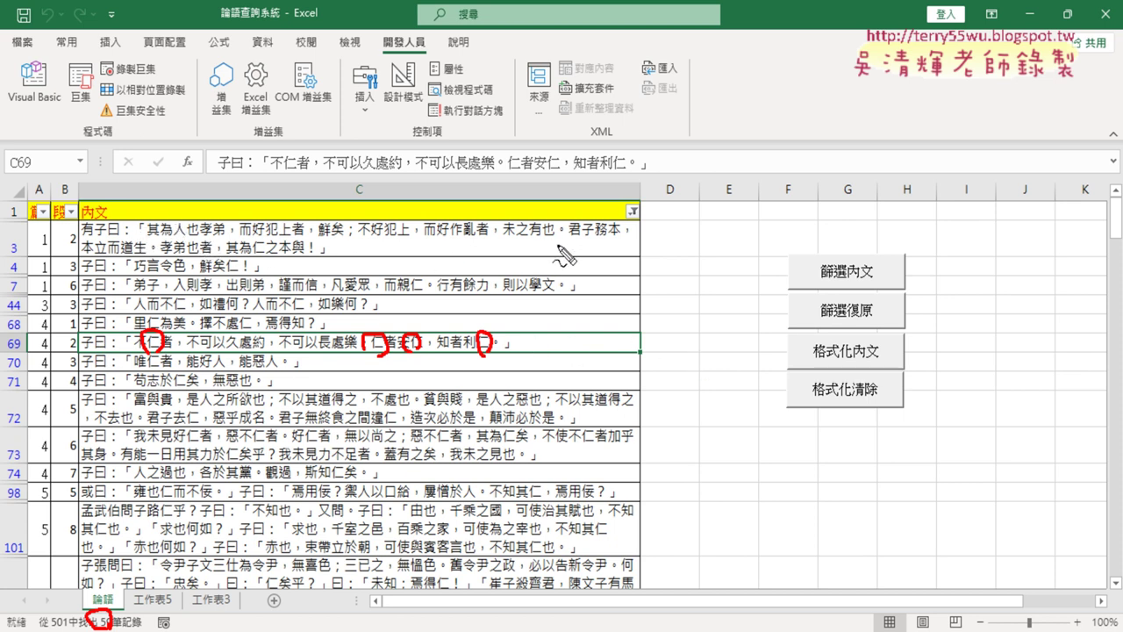
{"action": "left_click_drag", "start_coordinate": [255, 243], "coordinate": [257, 263]}
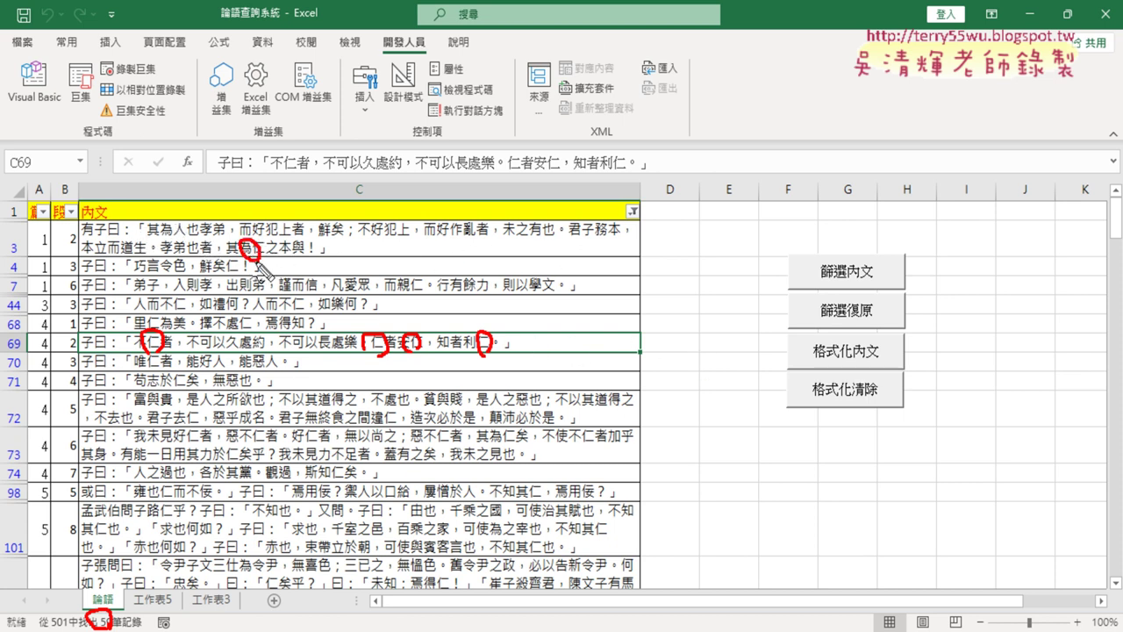
{"action": "left_click_drag", "start_coordinate": [661, 231], "coordinate": [660, 257]}
{"action": "left_click_drag", "start_coordinate": [252, 249], "coordinate": [237, 273]}
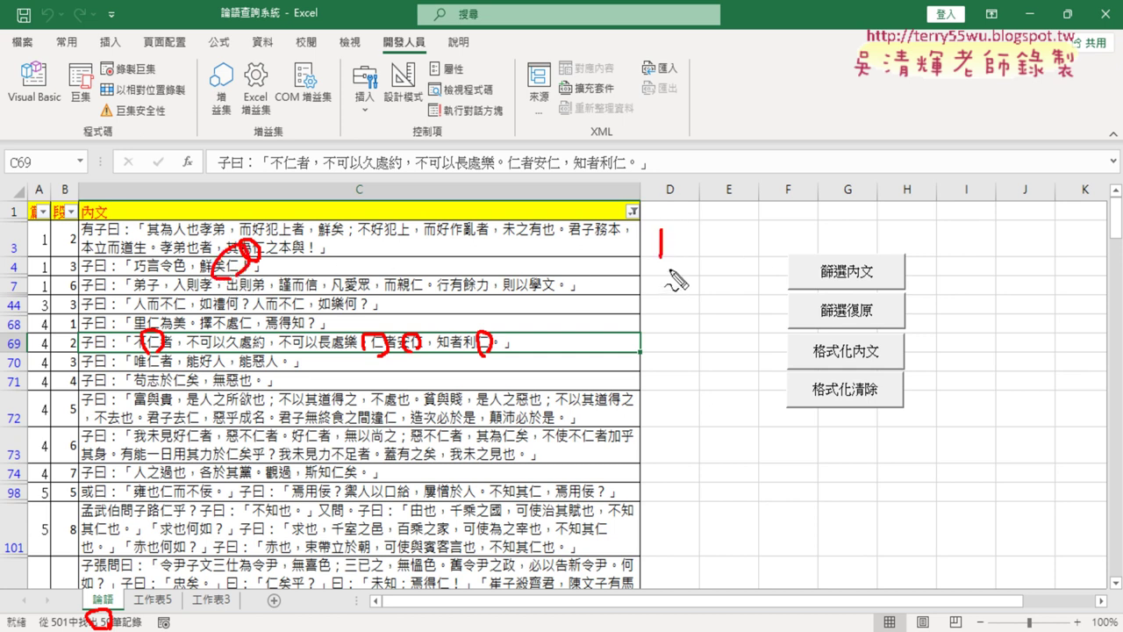
{"action": "left_click_drag", "start_coordinate": [665, 264], "coordinate": [665, 277]}
{"action": "left_click_drag", "start_coordinate": [188, 300], "coordinate": [176, 321]}
{"action": "left_click_drag", "start_coordinate": [301, 298], "coordinate": [287, 312]}
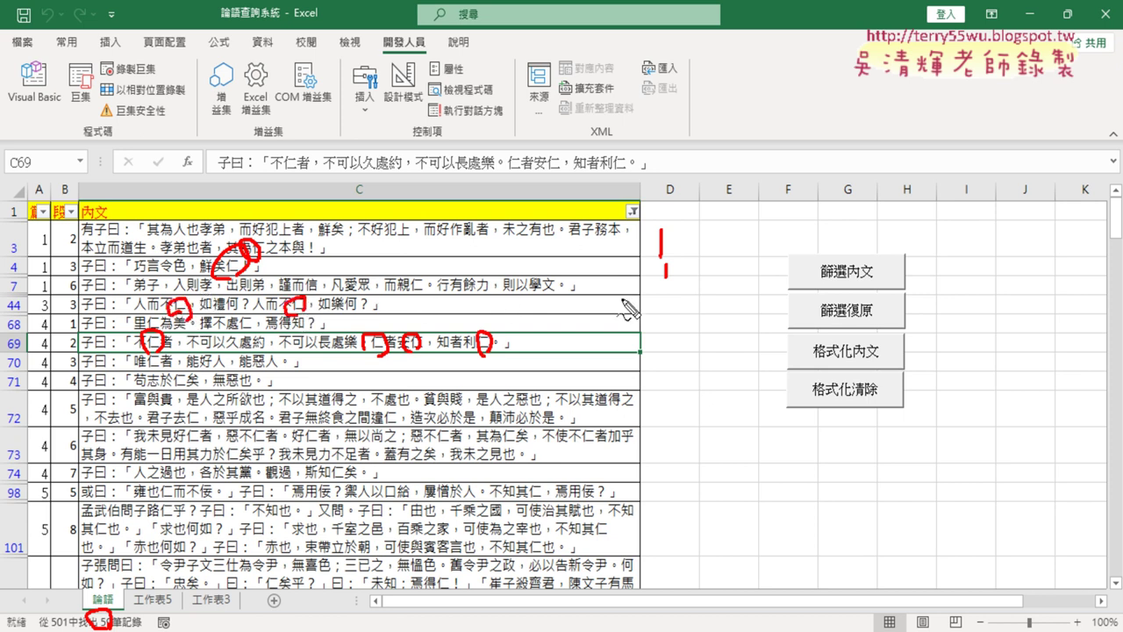
{"action": "left_click_drag", "start_coordinate": [664, 300], "coordinate": [681, 310]}
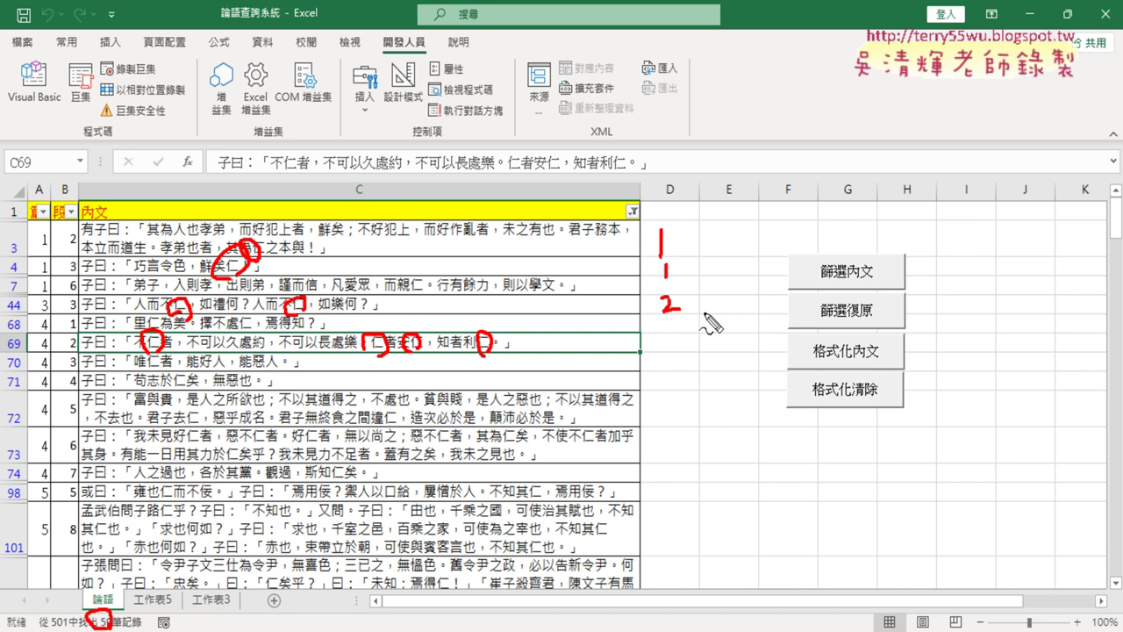
{"action": "key", "text": "Escape"}
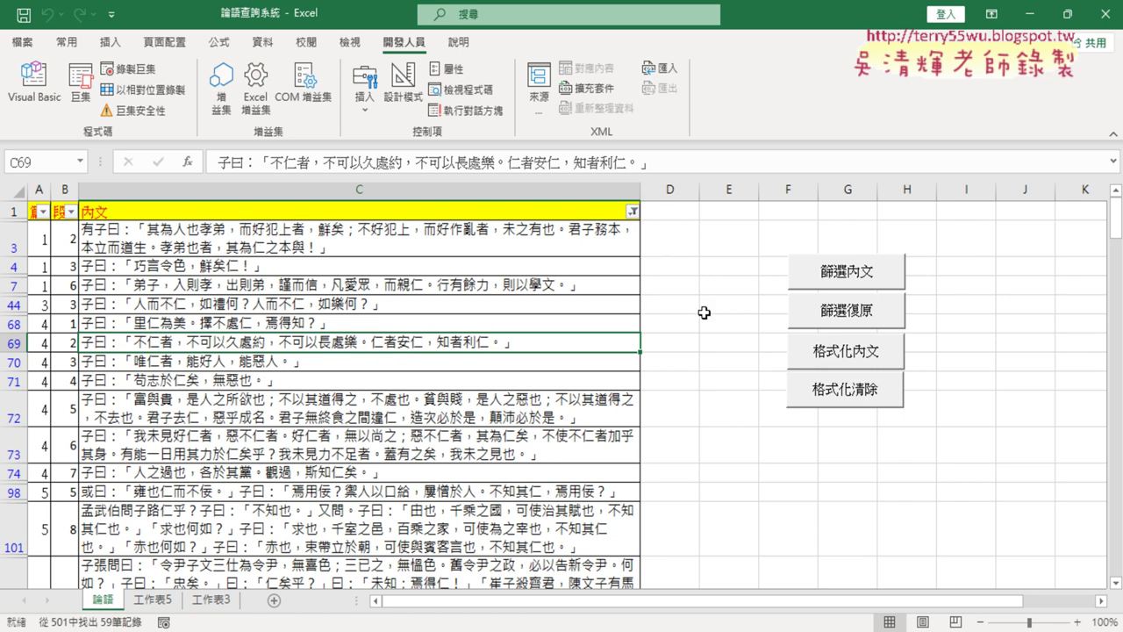
Step: Enter the header 數量 in cell D1
{"action": "left_click", "coordinate": [658, 212]}
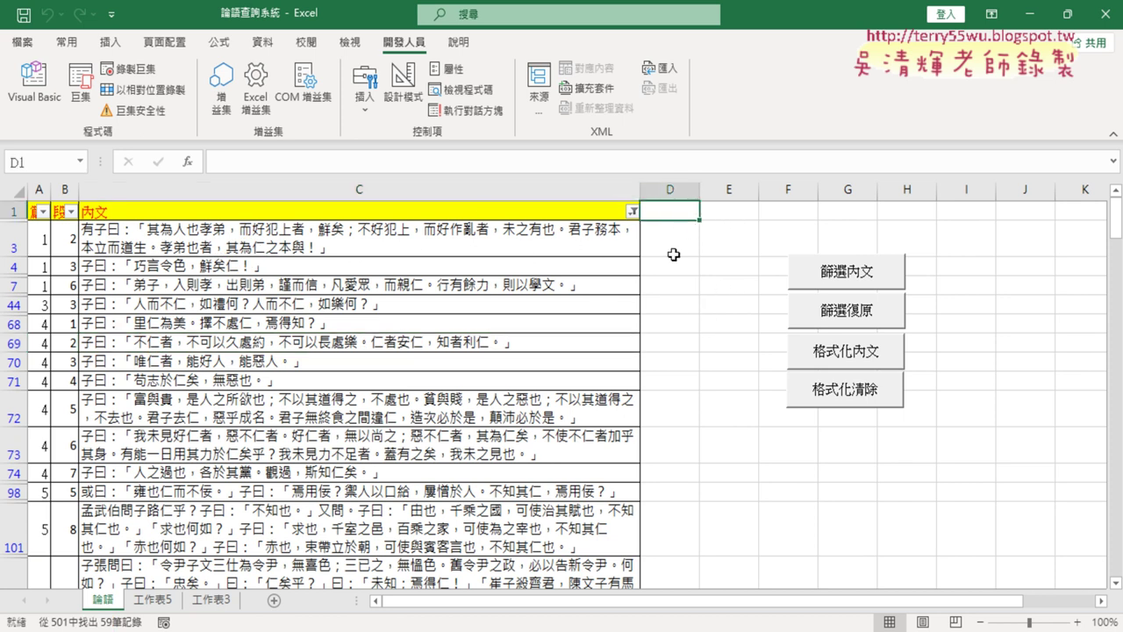
{"action": "type", "text": "數"}
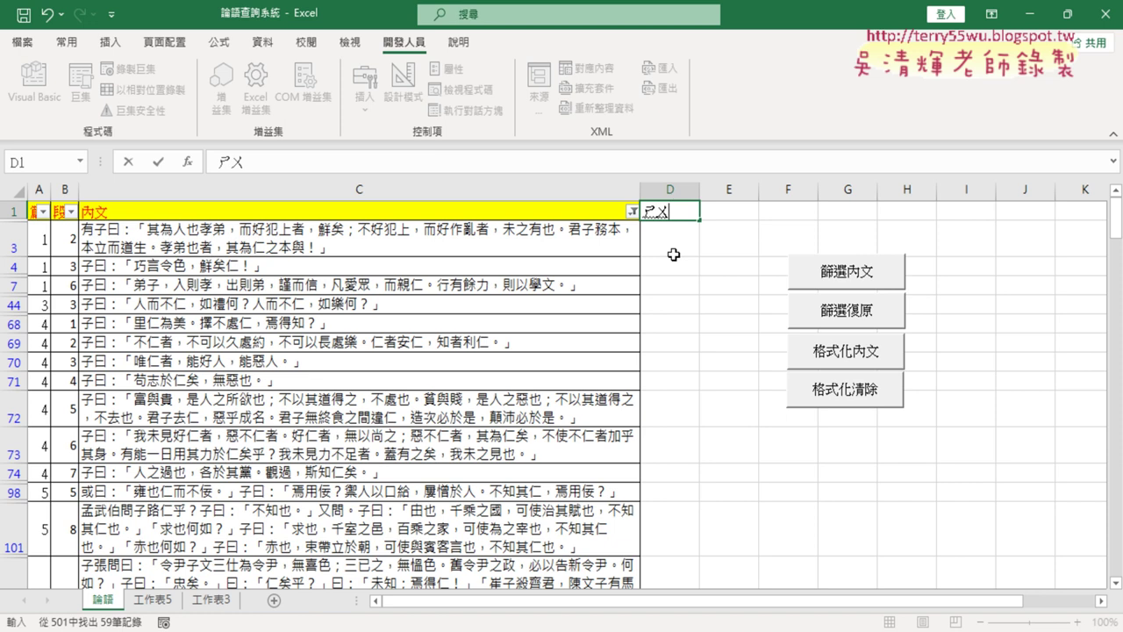
{"action": "type", "text": "ㄌㄧㄤ"}
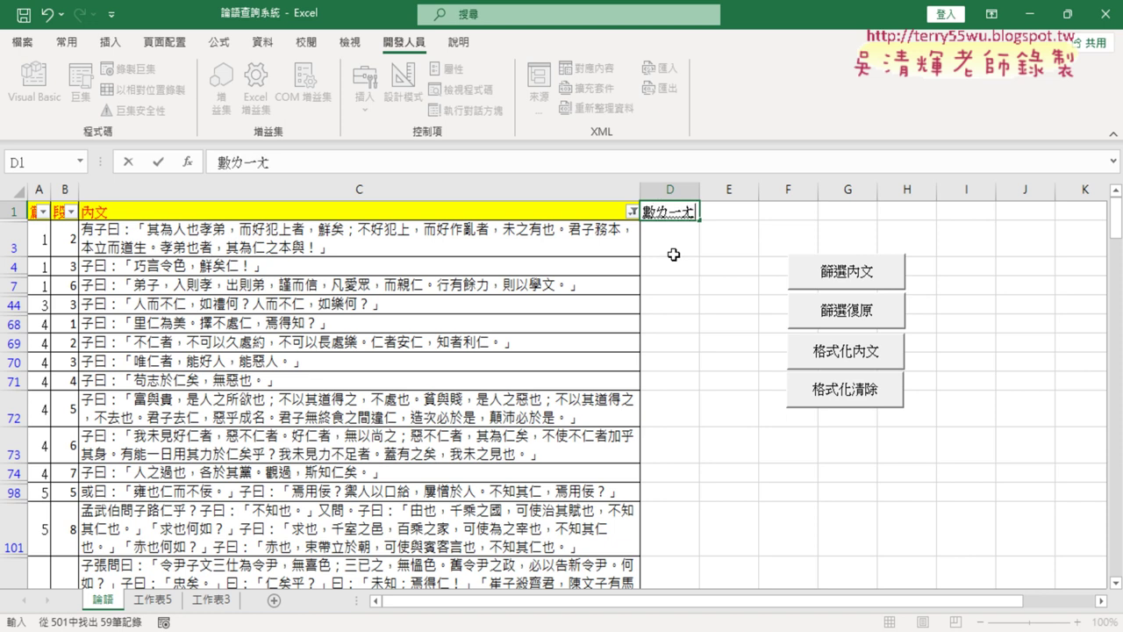
{"action": "type", "text": "4"}
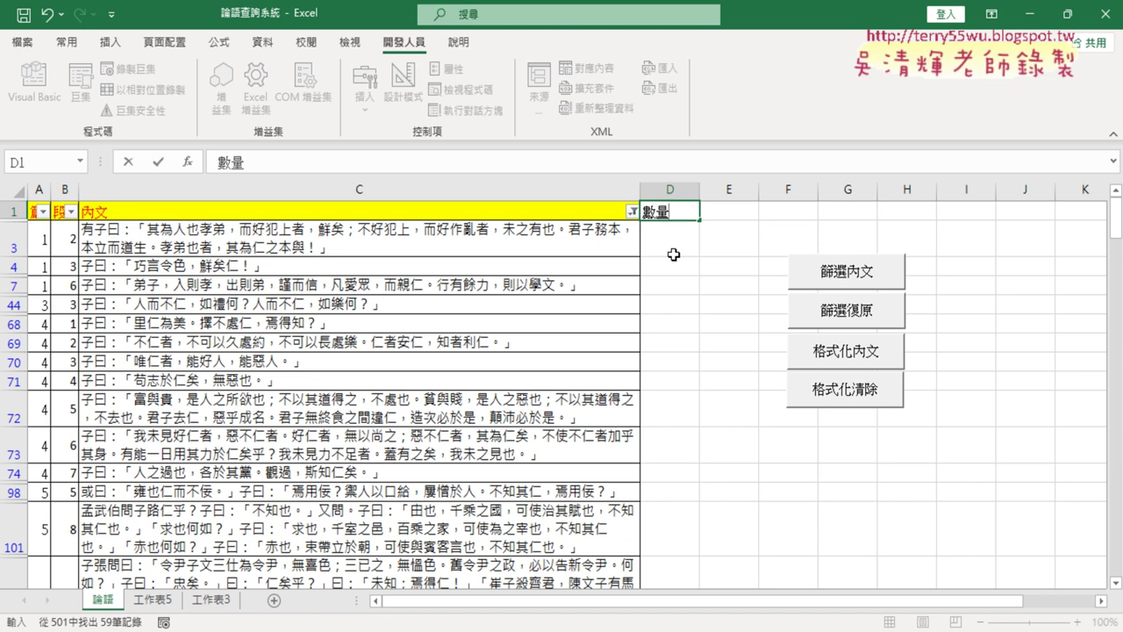
{"action": "key", "text": "Return"}
{"action": "key", "text": "Return"}
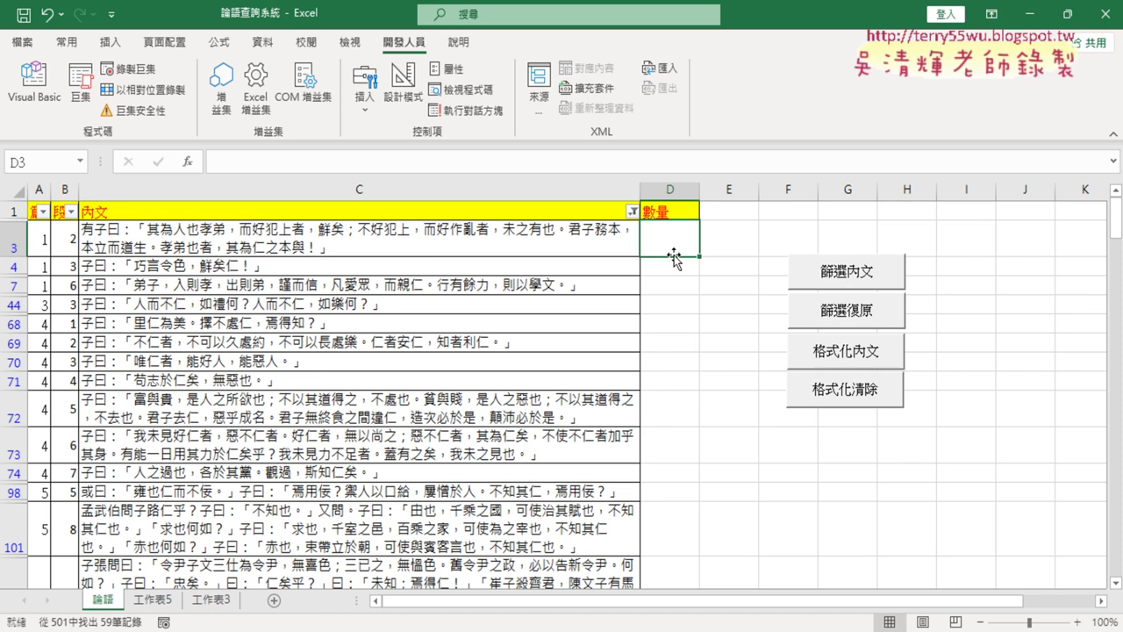
Step: Select cell D3 and bring up Insert Function for it
{"action": "left_click", "coordinate": [412, 247]}
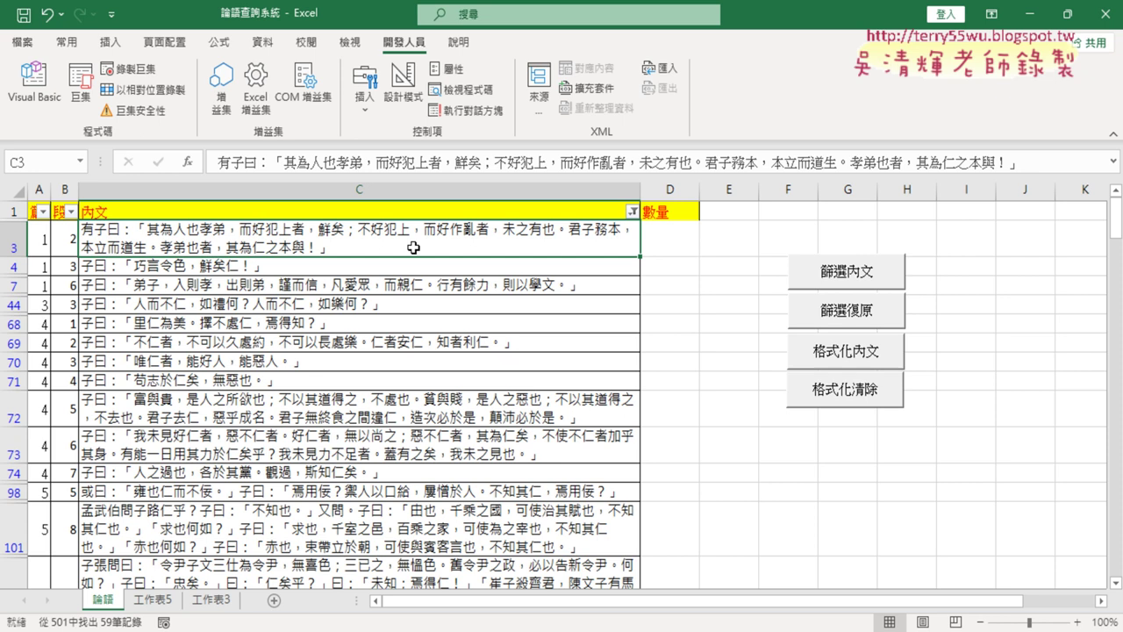
{"action": "left_click", "coordinate": [669, 239]}
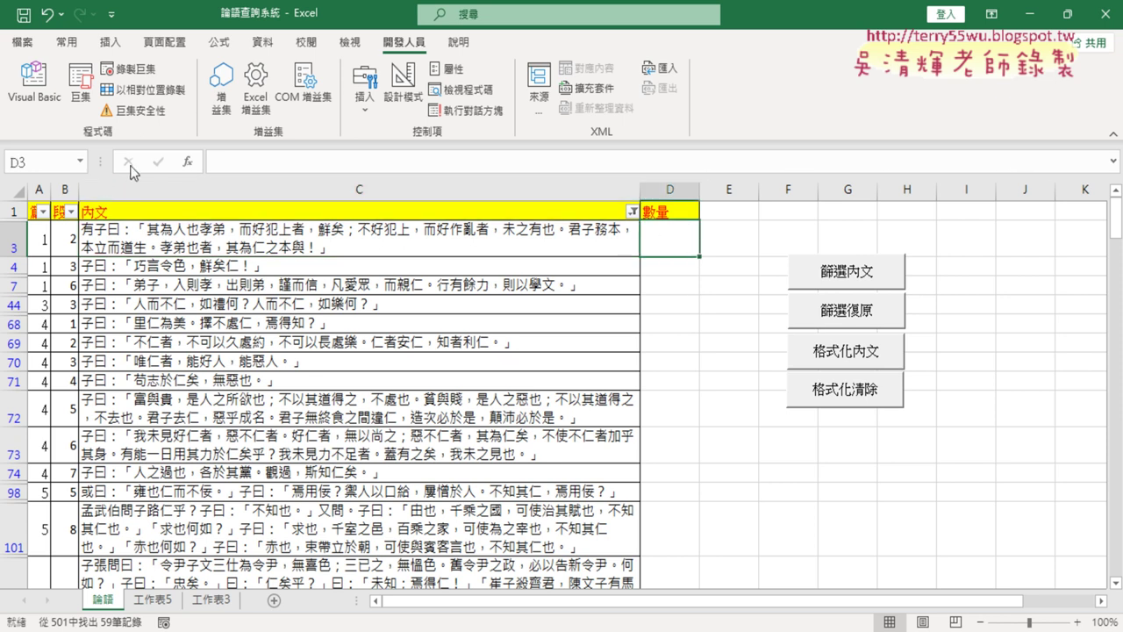
{"action": "left_click", "coordinate": [187, 162]}
Step: Browse the Text function category, reading the FIND and SEARCH descriptions
{"action": "left_click", "coordinate": [538, 218]}
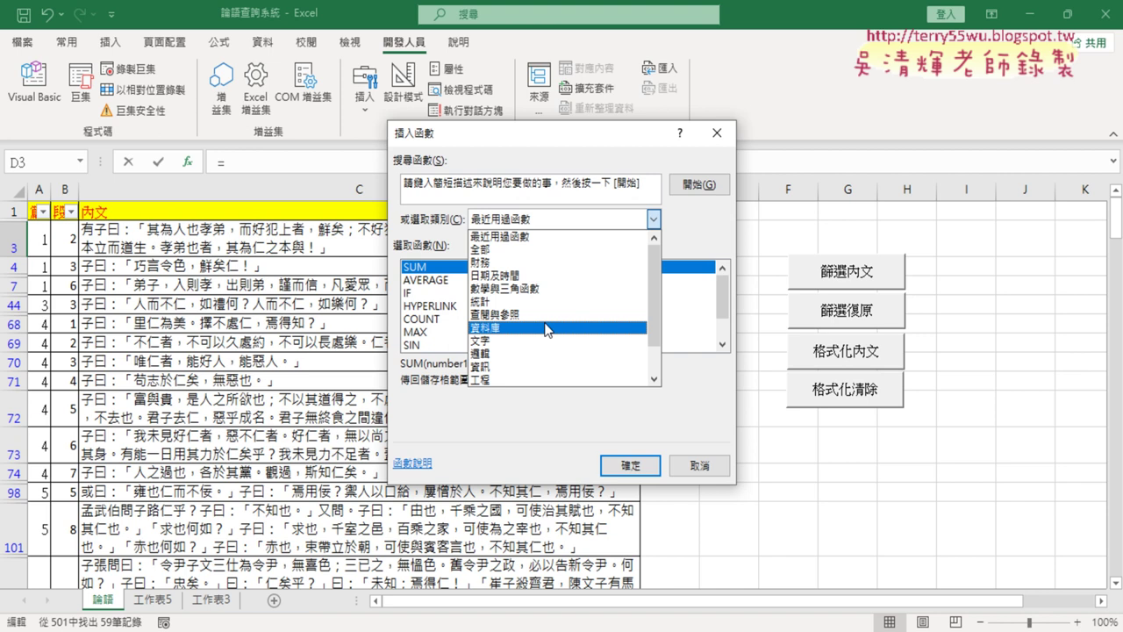
{"action": "left_click", "coordinate": [616, 342]}
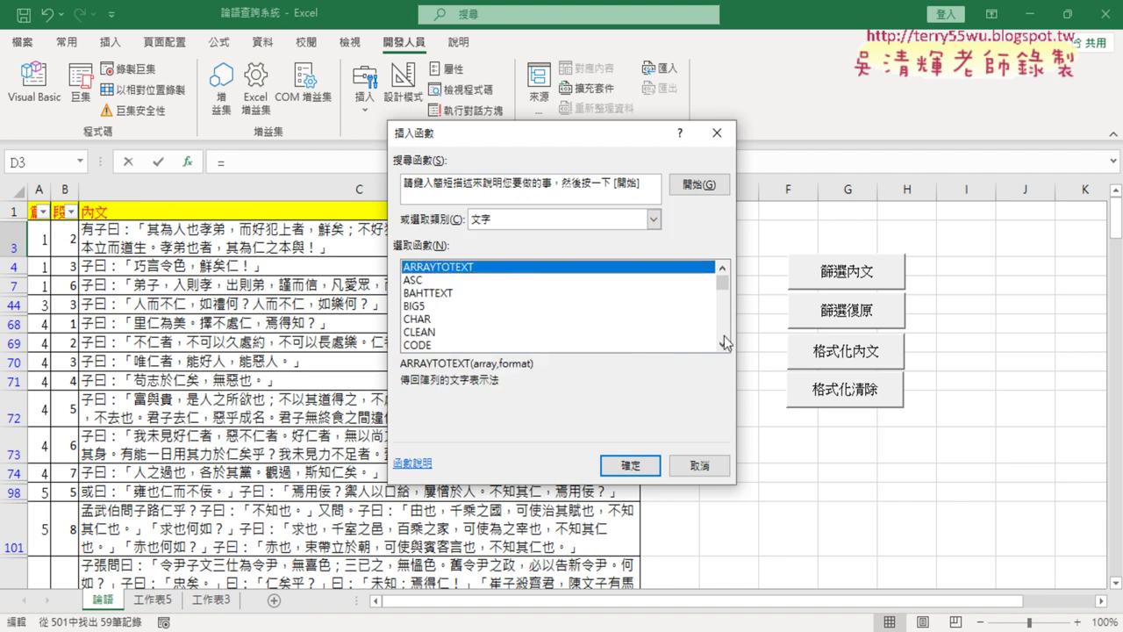
{"action": "scroll", "coordinate": [723, 335], "scroll_direction": "down", "scroll_amount": 2}
{"action": "left_click", "coordinate": [443, 324]}
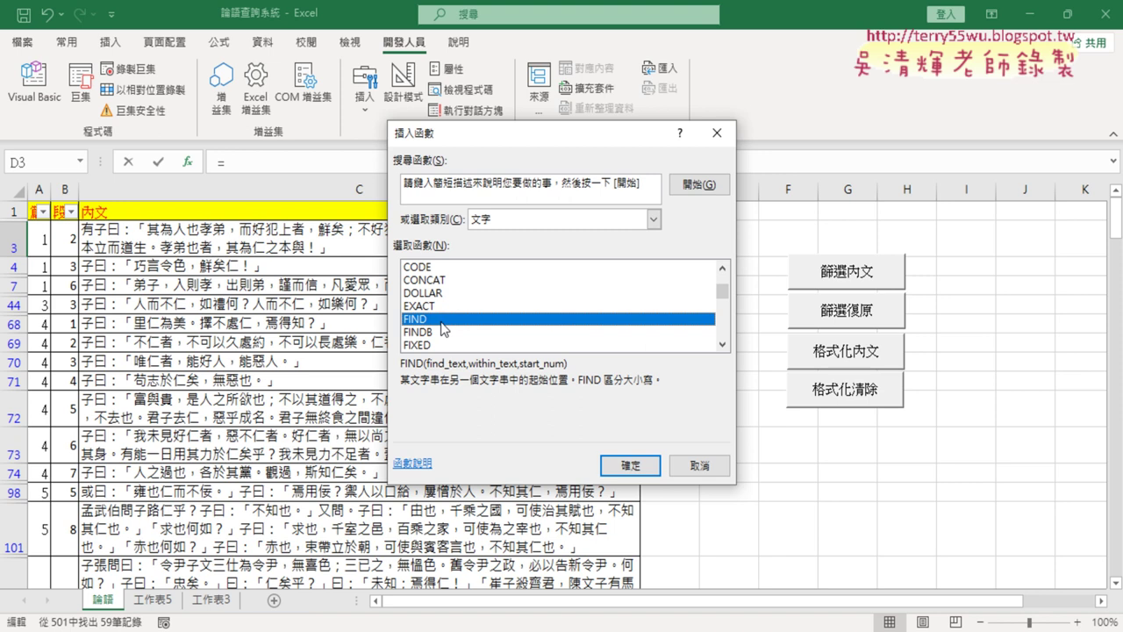
{"action": "left_click", "coordinate": [723, 345]}
{"action": "double_click", "coordinate": [724, 344]}
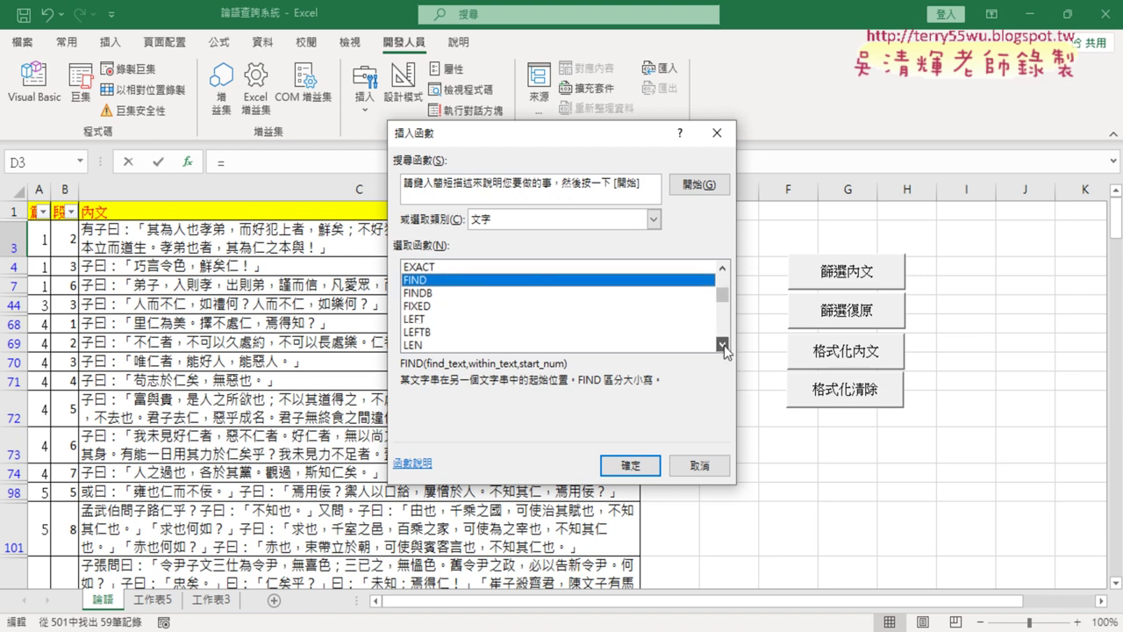
{"action": "left_click", "coordinate": [724, 346]}
{"action": "left_click", "coordinate": [724, 347]}
{"action": "left_click", "coordinate": [724, 347]}
{"action": "left_click", "coordinate": [724, 347]}
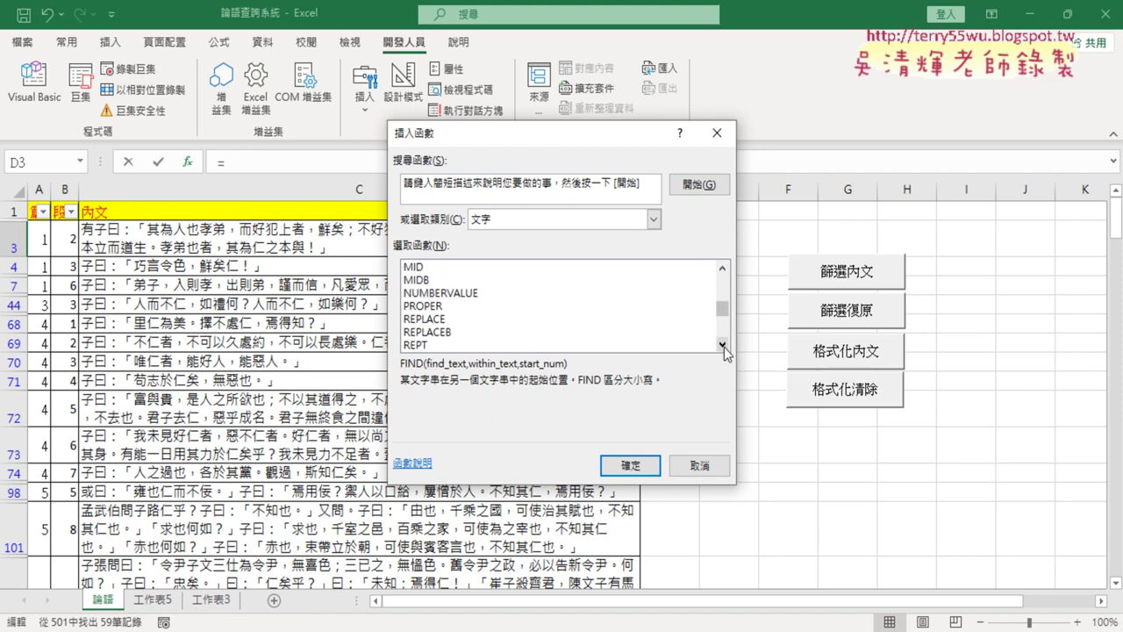
{"action": "left_click", "coordinate": [724, 347]}
{"action": "left_click", "coordinate": [723, 347]}
{"action": "left_click", "coordinate": [724, 347]}
{"action": "left_click", "coordinate": [724, 347]}
{"action": "left_click", "coordinate": [724, 346]}
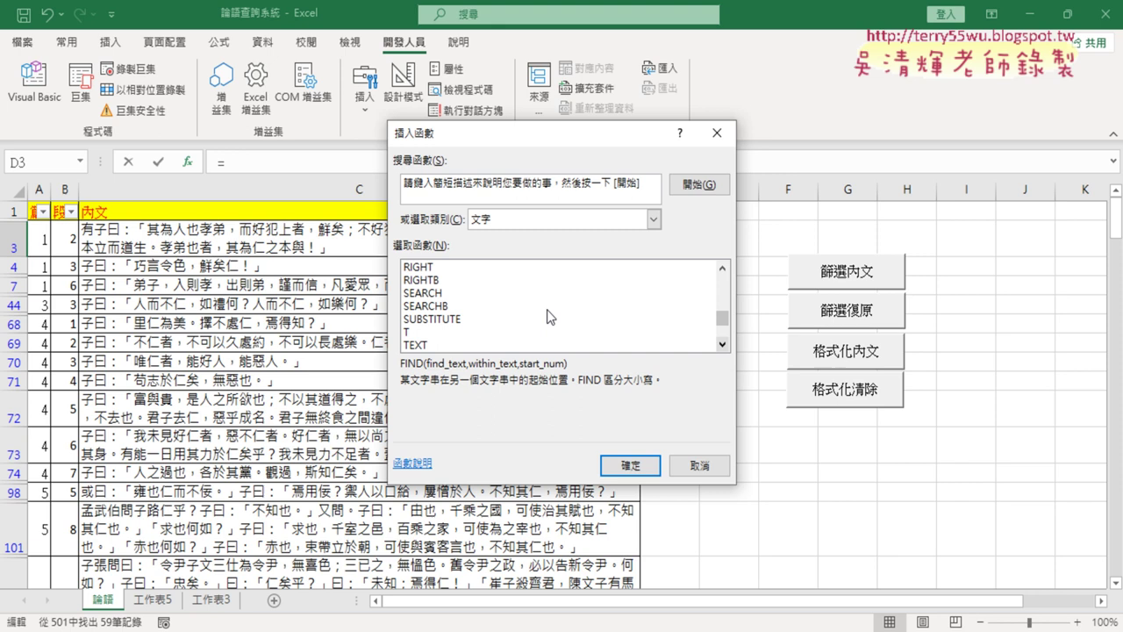
{"action": "left_click", "coordinate": [435, 293]}
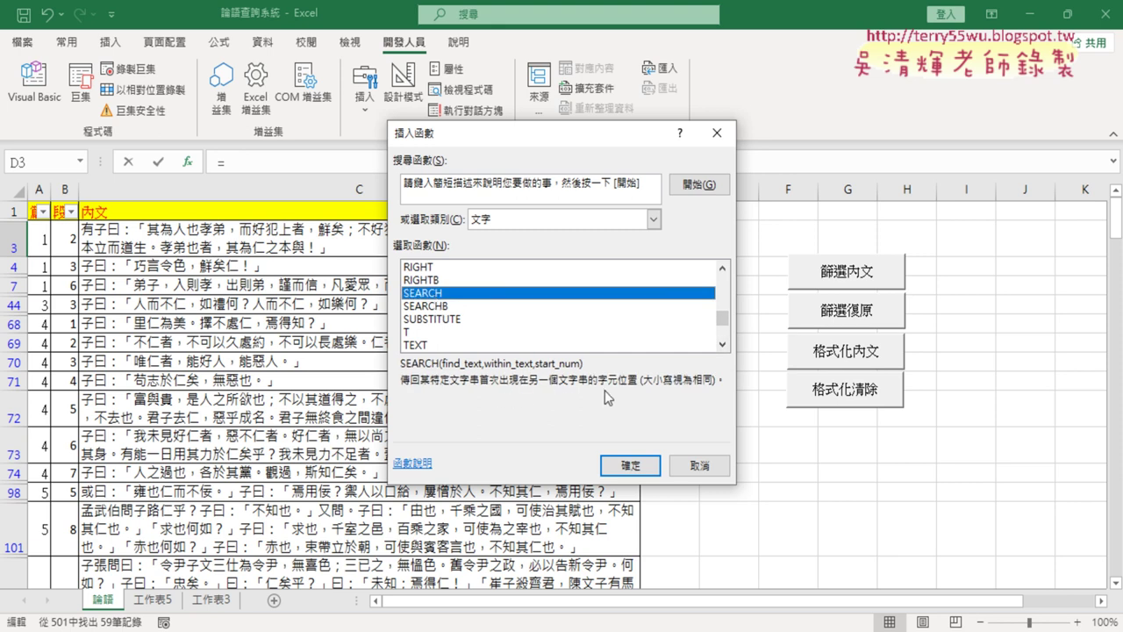
{"action": "left_click", "coordinate": [724, 346]}
{"action": "left_click", "coordinate": [724, 346]}
{"action": "left_click", "coordinate": [724, 346]}
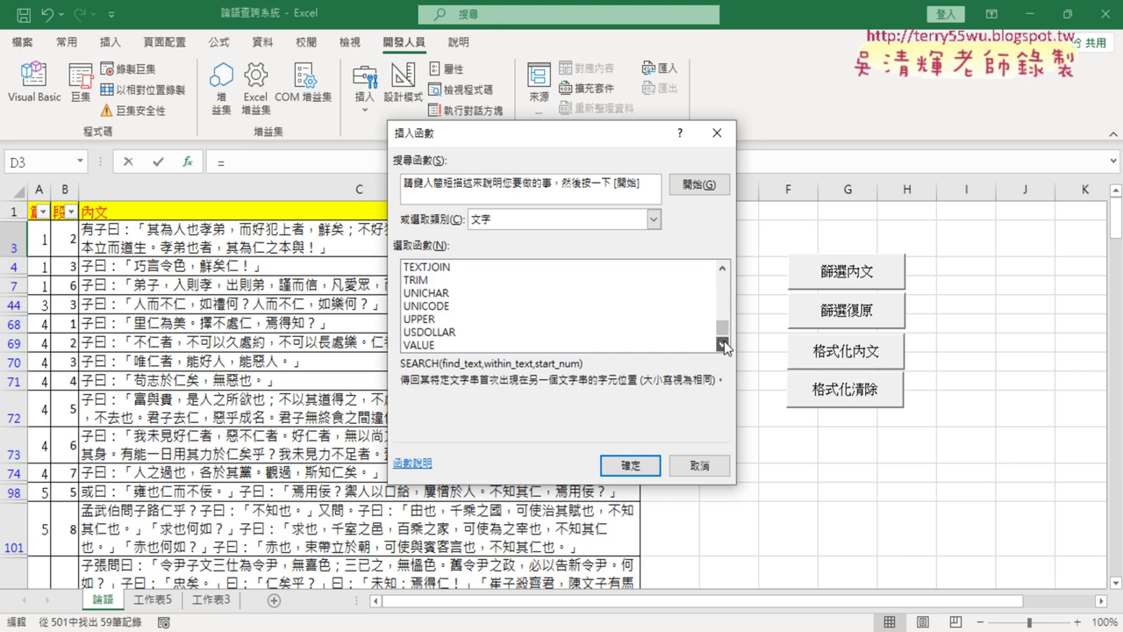
{"action": "left_click", "coordinate": [724, 346]}
Step: Read COUNTIF's description under Statistical, then cancel without inserting a formula
{"action": "left_click", "coordinate": [654, 219]}
{"action": "left_click", "coordinate": [535, 303]}
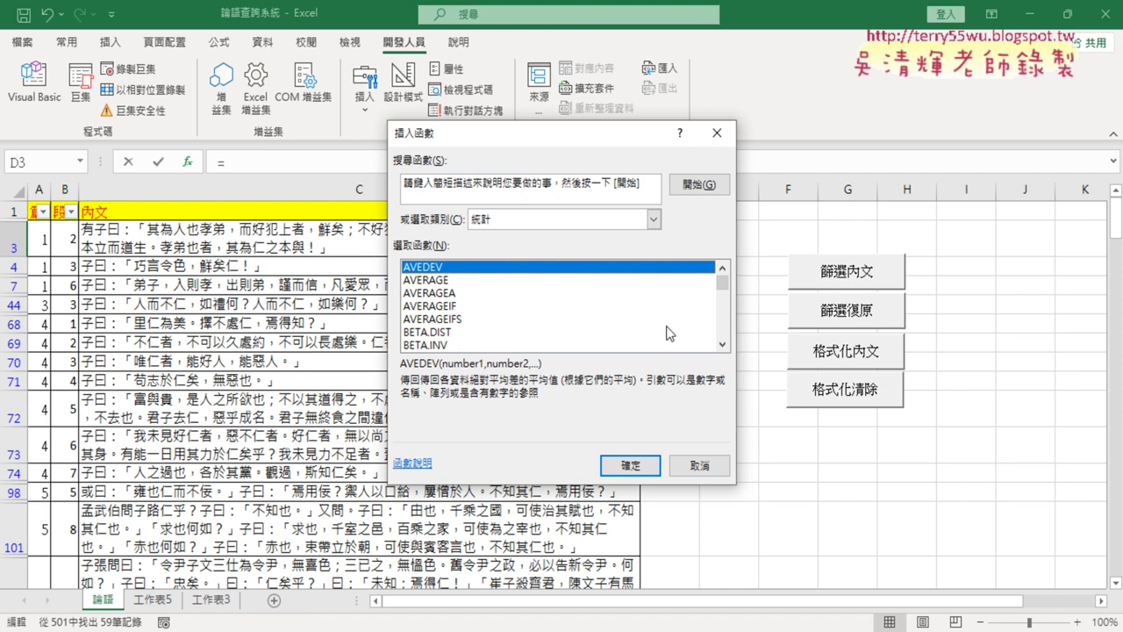
{"action": "left_click", "coordinate": [724, 345]}
{"action": "left_click", "coordinate": [724, 345]}
{"action": "left_click", "coordinate": [724, 345]}
{"action": "left_click", "coordinate": [724, 345]}
{"action": "left_click", "coordinate": [724, 345]}
{"action": "left_click", "coordinate": [724, 344]}
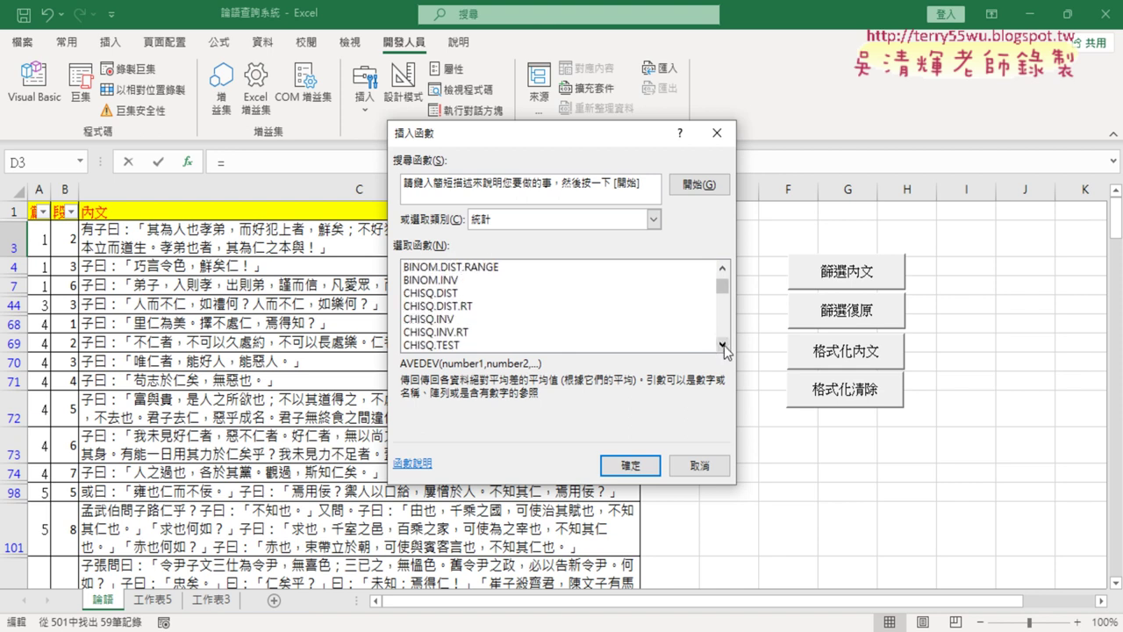
{"action": "triple_click", "coordinate": [724, 345]}
{"action": "triple_click", "coordinate": [723, 345]}
{"action": "double_click", "coordinate": [724, 344]}
{"action": "left_click", "coordinate": [724, 345]}
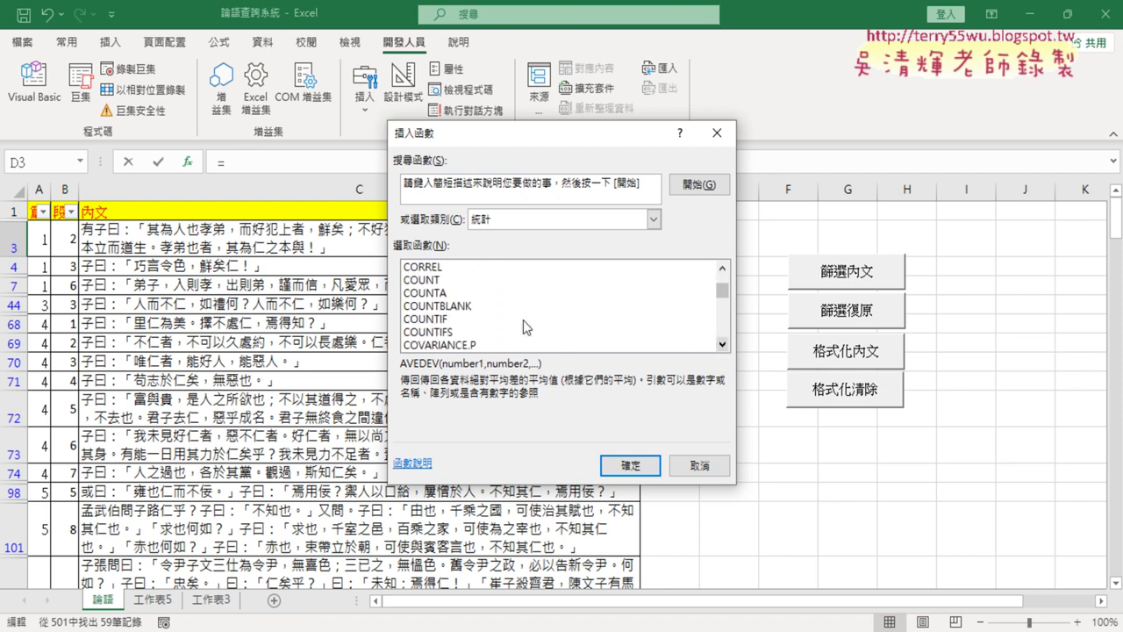
{"action": "left_click", "coordinate": [477, 318]}
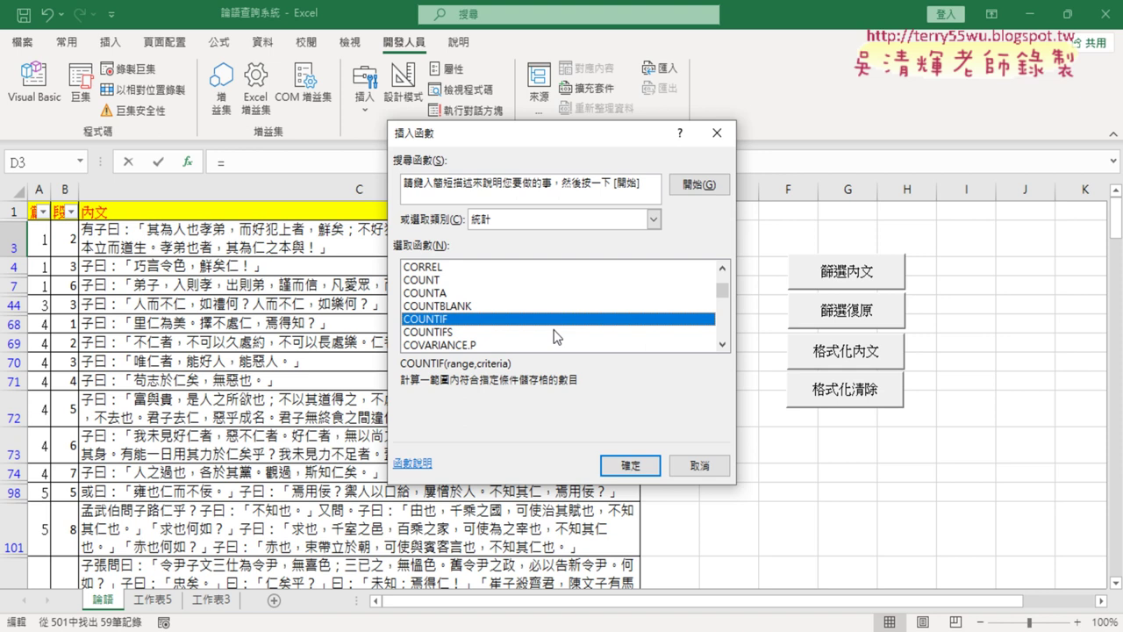
{"action": "left_click", "coordinate": [700, 465]}
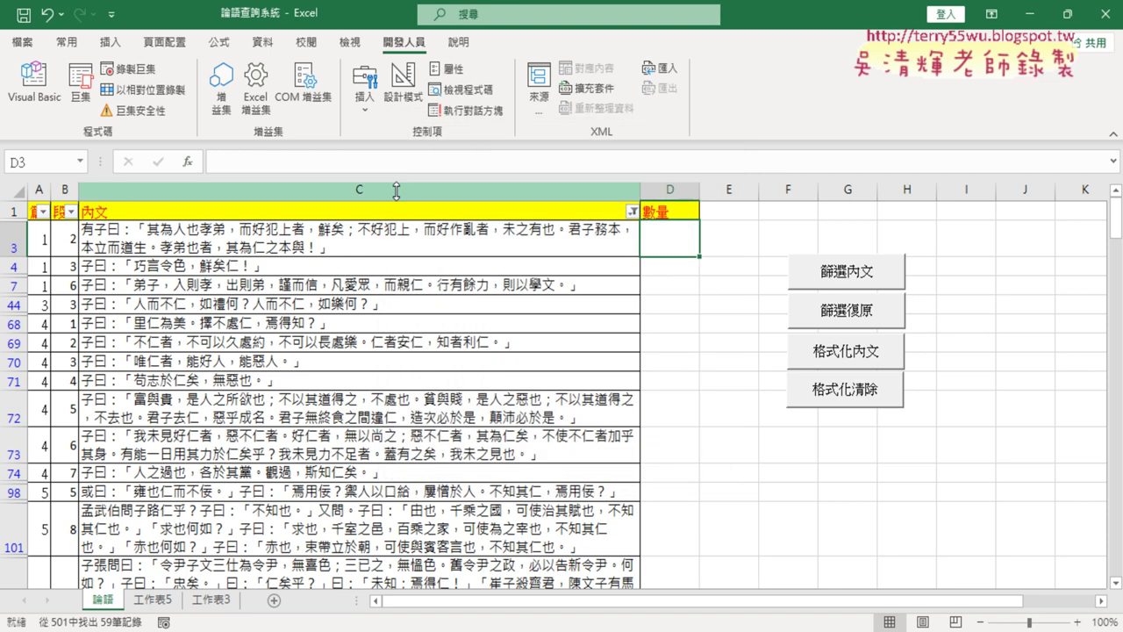
{"action": "left_click", "coordinate": [367, 240]}
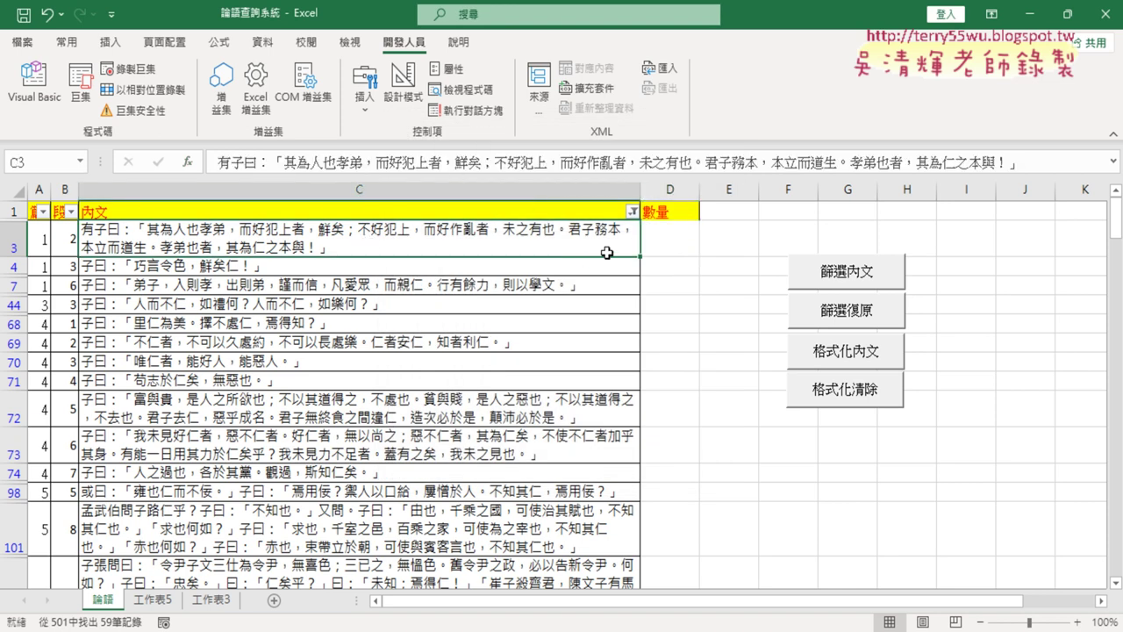
{"action": "left_click", "coordinate": [664, 249]}
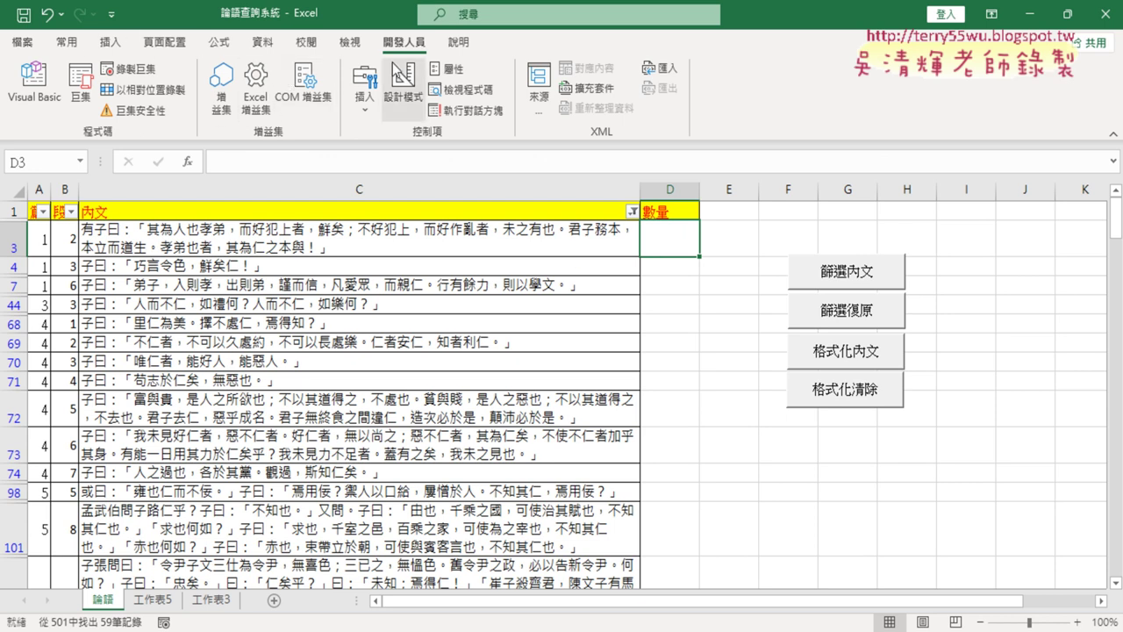
{"action": "left_click", "coordinate": [262, 43]}
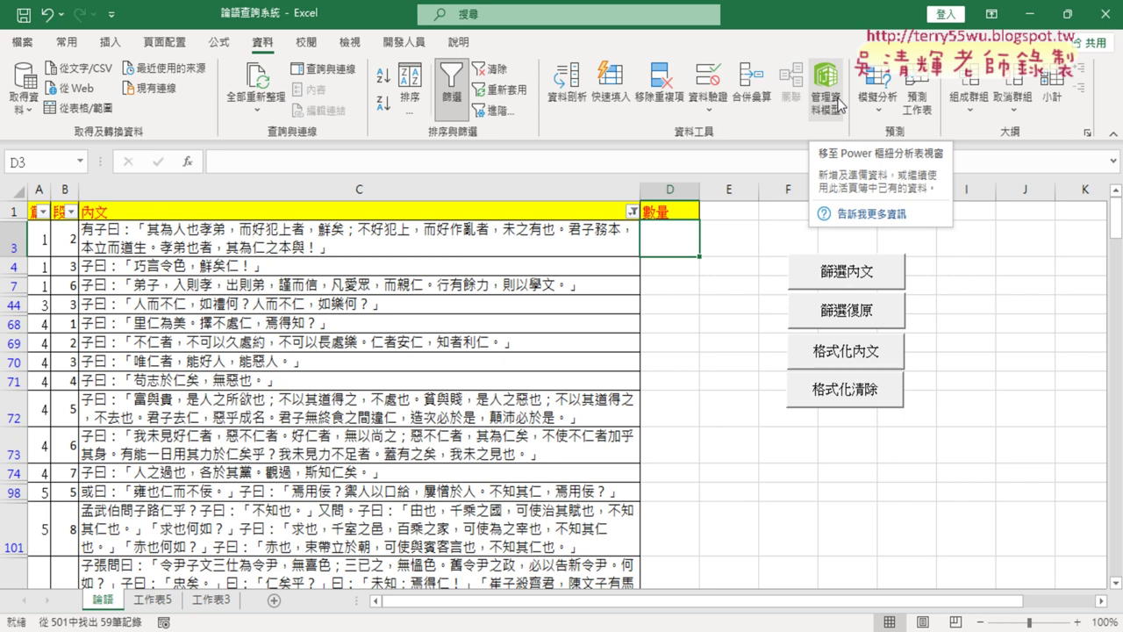
{"action": "left_click", "coordinate": [415, 44]}
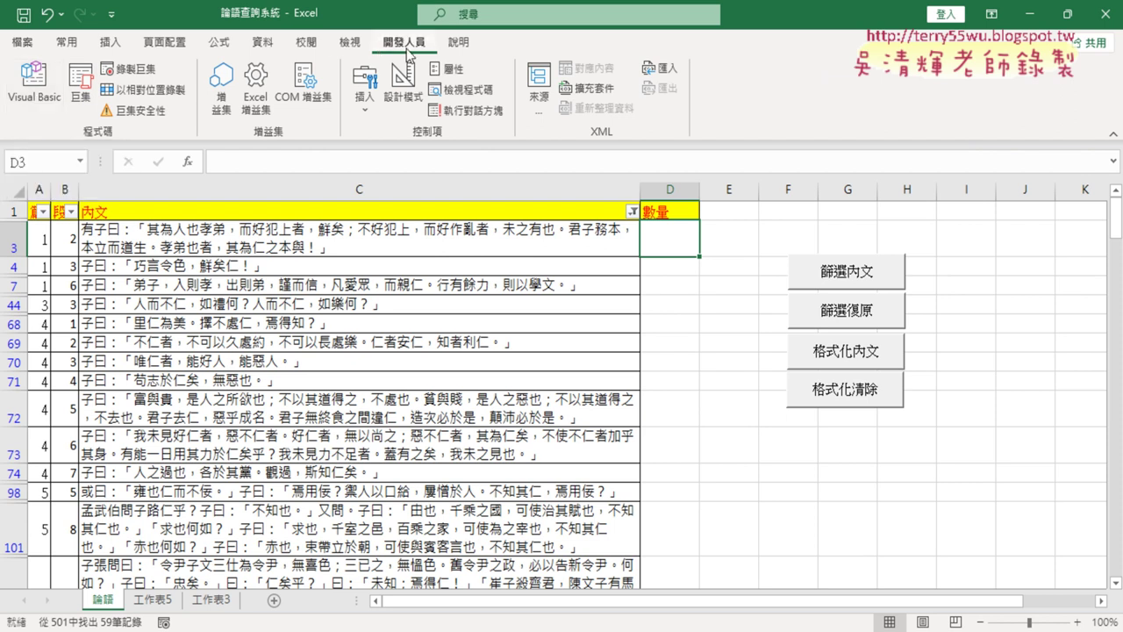
Step: Run the 數量 macro from the VBA editor
{"action": "left_click", "coordinate": [54, 96]}
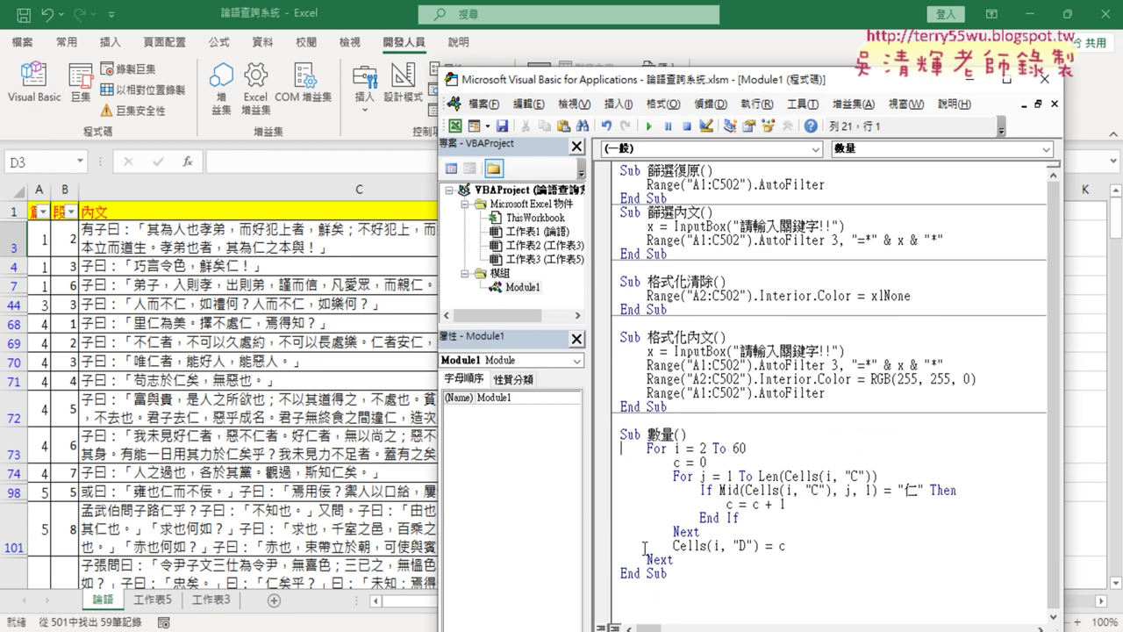
{"action": "left_click_drag", "start_coordinate": [711, 78], "coordinate": [974, 31]}
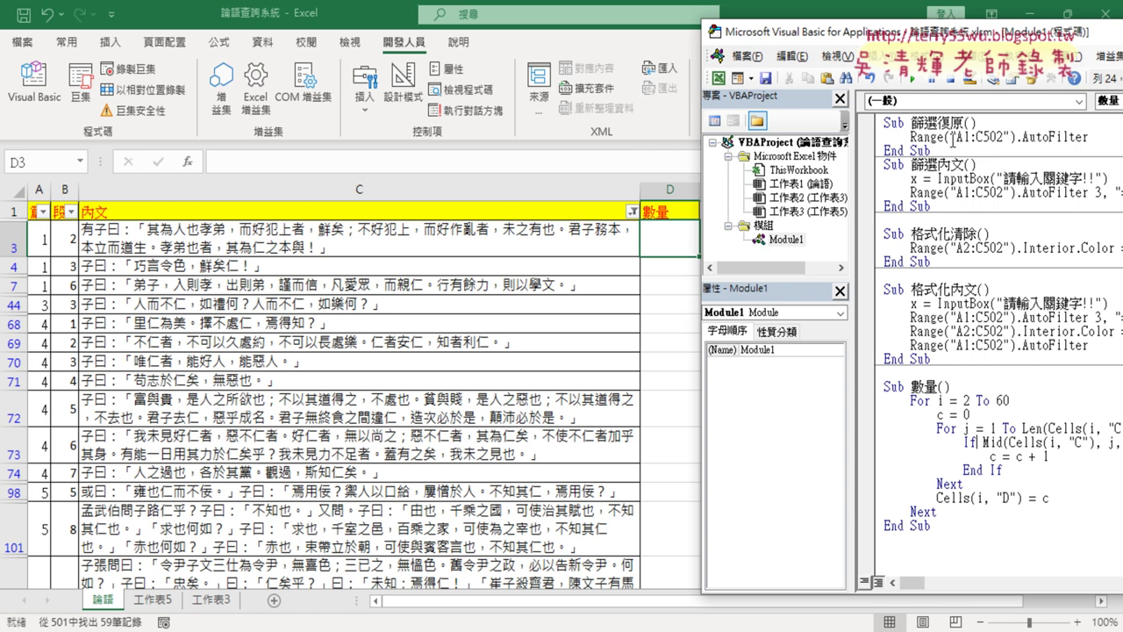
{"action": "left_click", "coordinate": [913, 80]}
{"action": "left_click", "coordinate": [681, 322]}
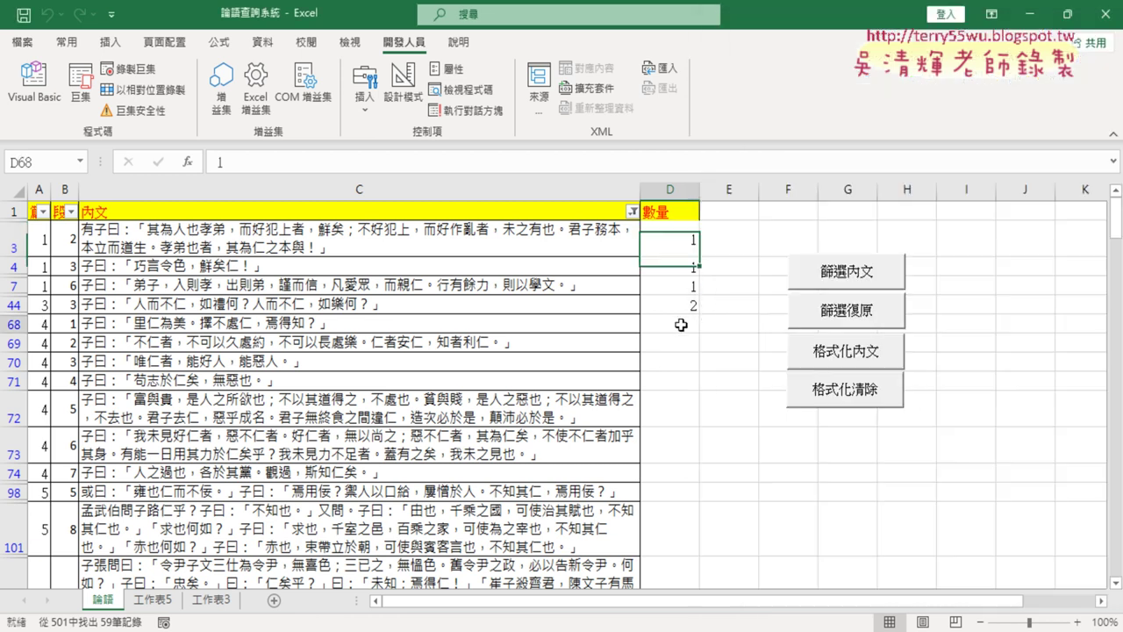
Step: Check the 仁 counts in column D: 1, 1, 1 and 2 for rows 3, 4, 7, 44
{"action": "left_click", "coordinate": [682, 233]}
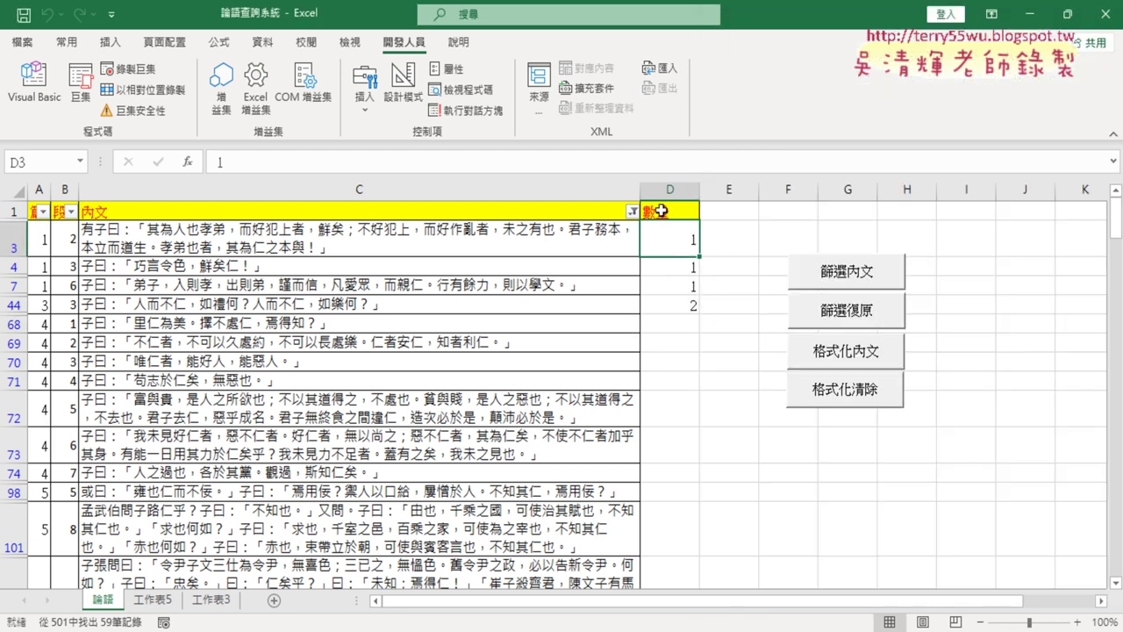
{"action": "left_click", "coordinate": [39, 245]}
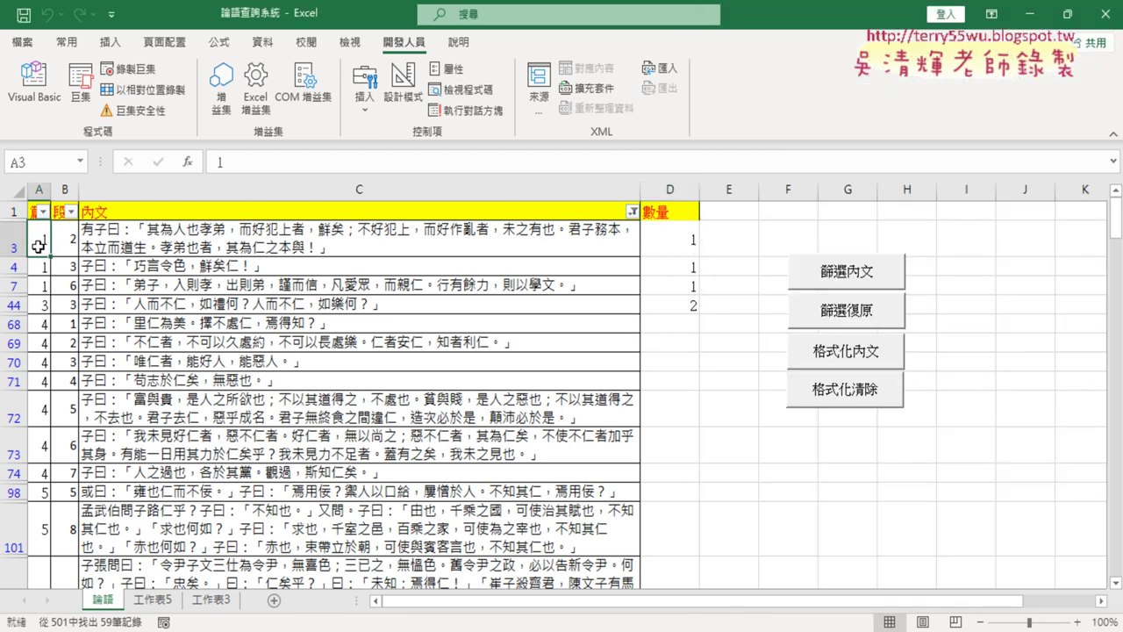
{"action": "key", "text": "ctrl+Down"}
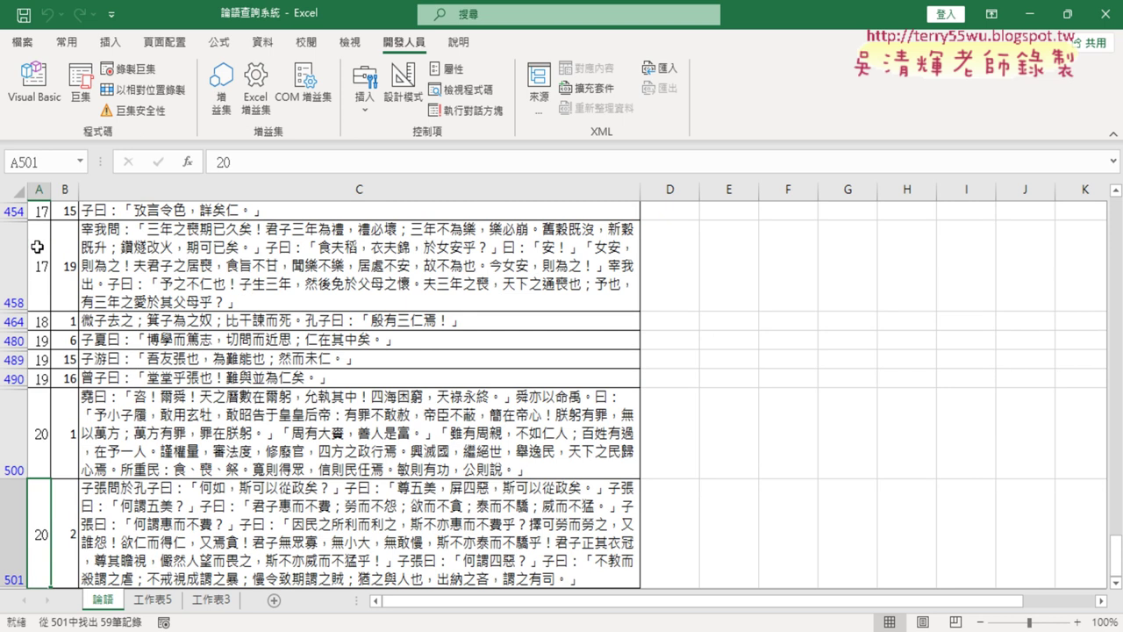
{"action": "scroll", "coordinate": [338, 270], "scroll_direction": "down", "scroll_amount": 2}
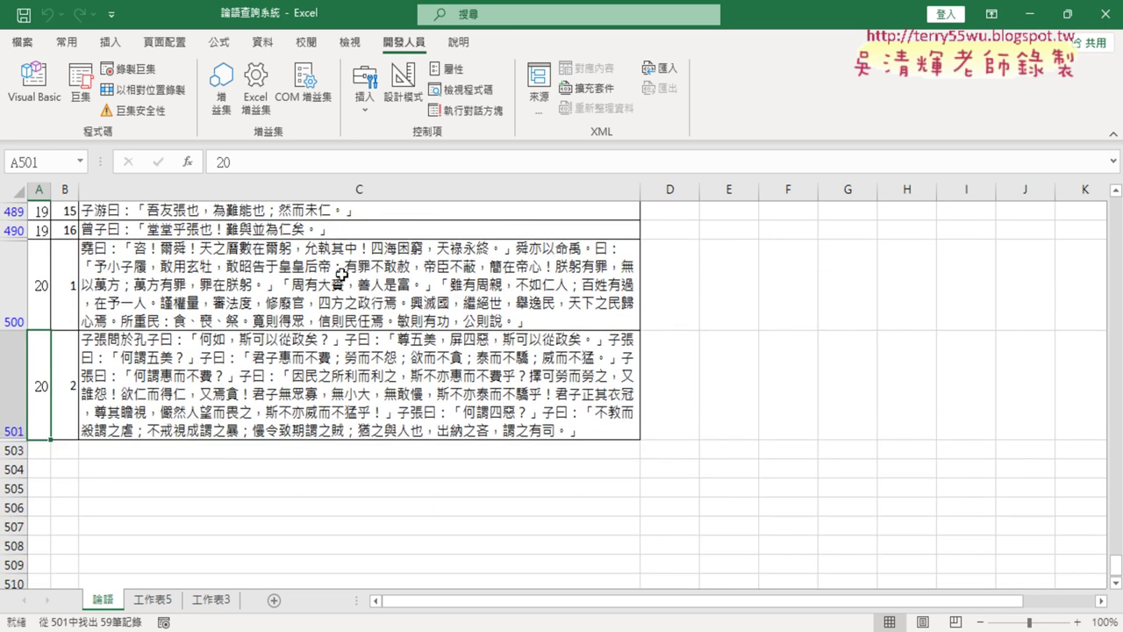
{"action": "left_click", "coordinate": [33, 83]}
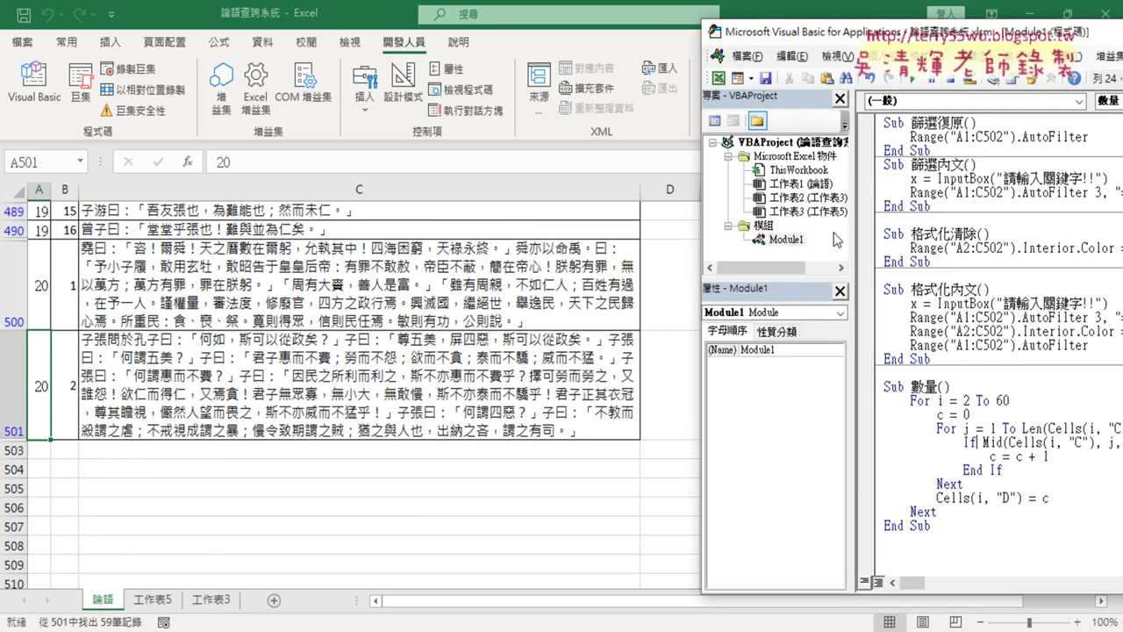
{"action": "left_click", "coordinate": [649, 280]}
{"action": "scroll", "coordinate": [863, 311], "scroll_direction": "up", "scroll_amount": 4}
{"action": "scroll", "coordinate": [862, 312], "scroll_direction": "up", "scroll_amount": 4}
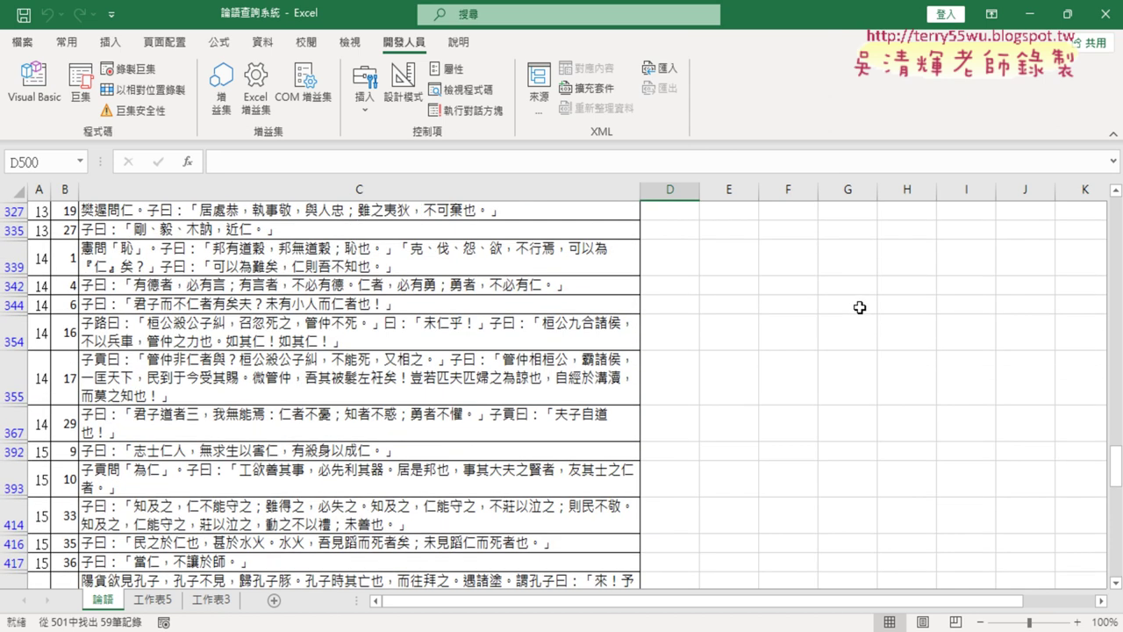
{"action": "scroll", "coordinate": [862, 312], "scroll_direction": "up", "scroll_amount": 4}
{"action": "scroll", "coordinate": [862, 311], "scroll_direction": "up", "scroll_amount": 3}
{"action": "scroll", "coordinate": [862, 311], "scroll_direction": "up", "scroll_amount": 5}
Step: Clear the filter so all 501 passages show, and check the data extent
{"action": "scroll", "coordinate": [863, 312], "scroll_direction": "up", "scroll_amount": 2}
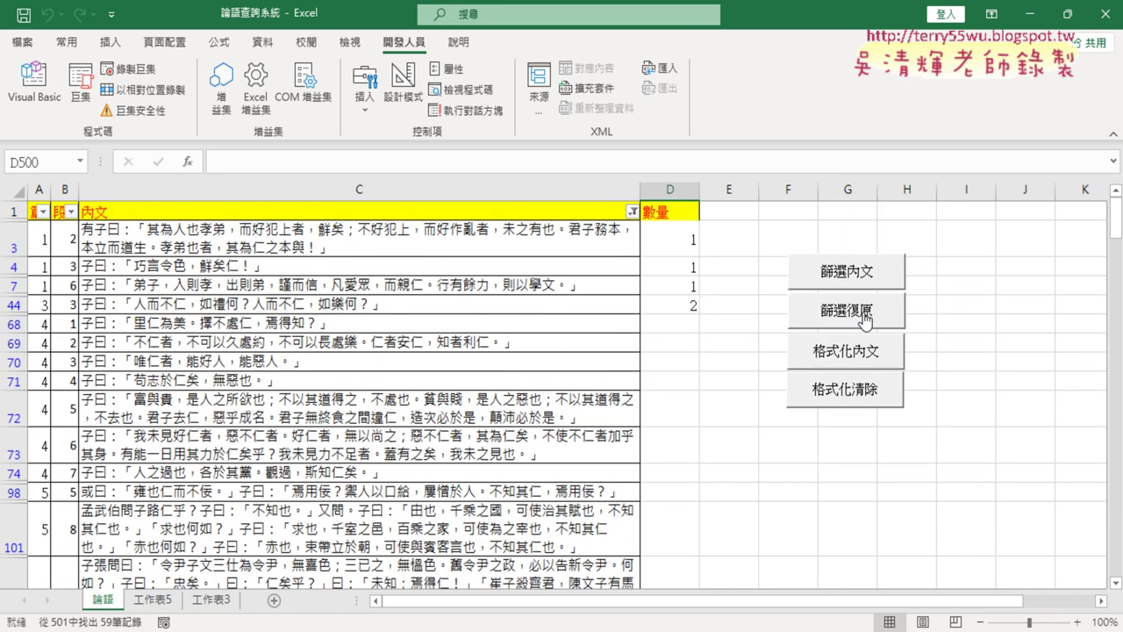
{"action": "left_click", "coordinate": [867, 309]}
{"action": "left_click", "coordinate": [684, 233]}
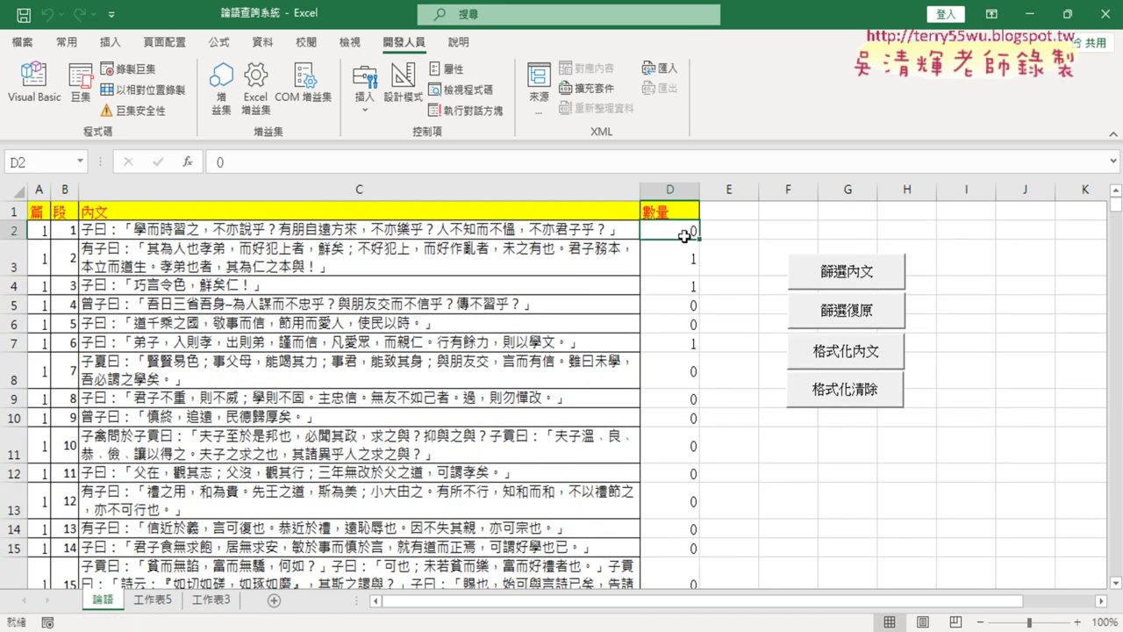
{"action": "left_click", "coordinate": [42, 231]}
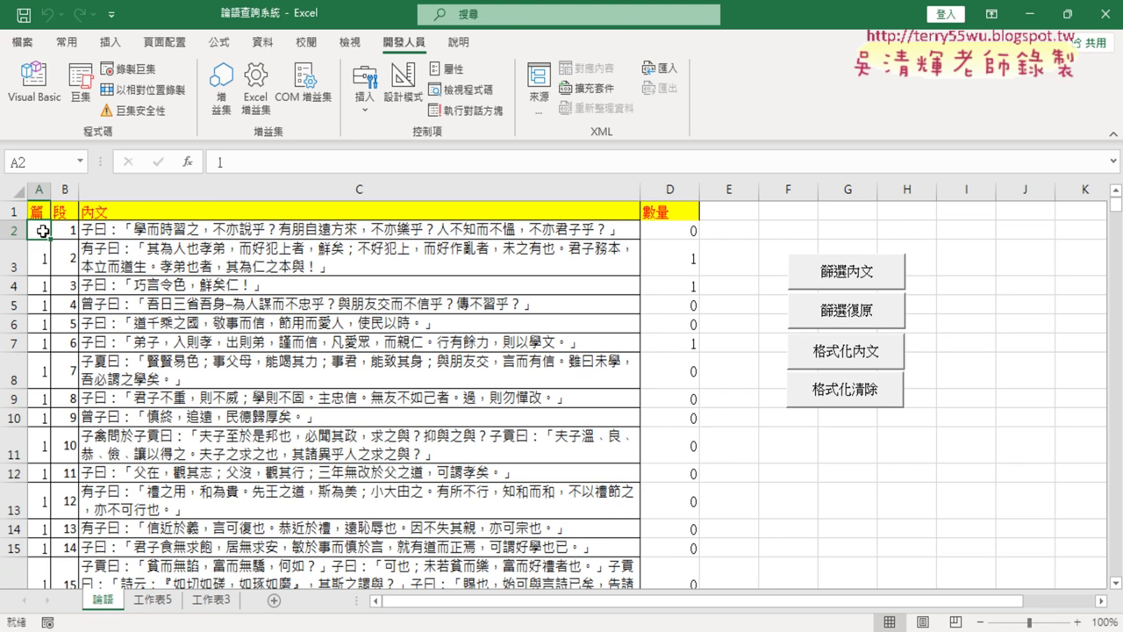
{"action": "key", "text": "ctrl+Down"}
{"action": "key", "text": "ctrl+Up"}
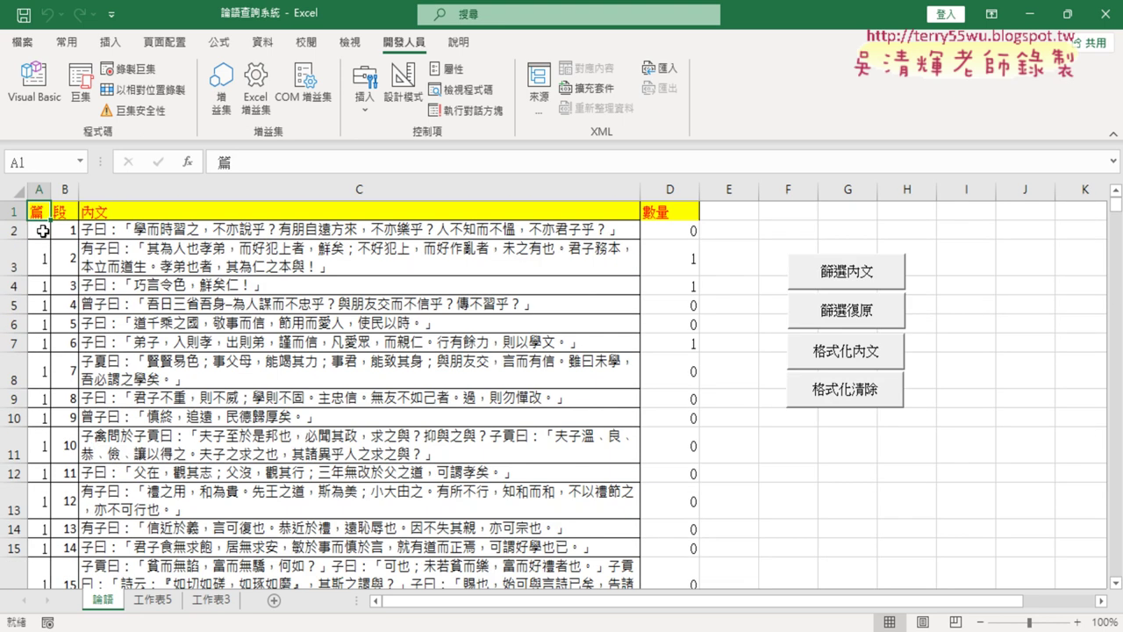
Step: Change the macro loop to 'For i = 2 To 502'
{"action": "left_click", "coordinate": [26, 79]}
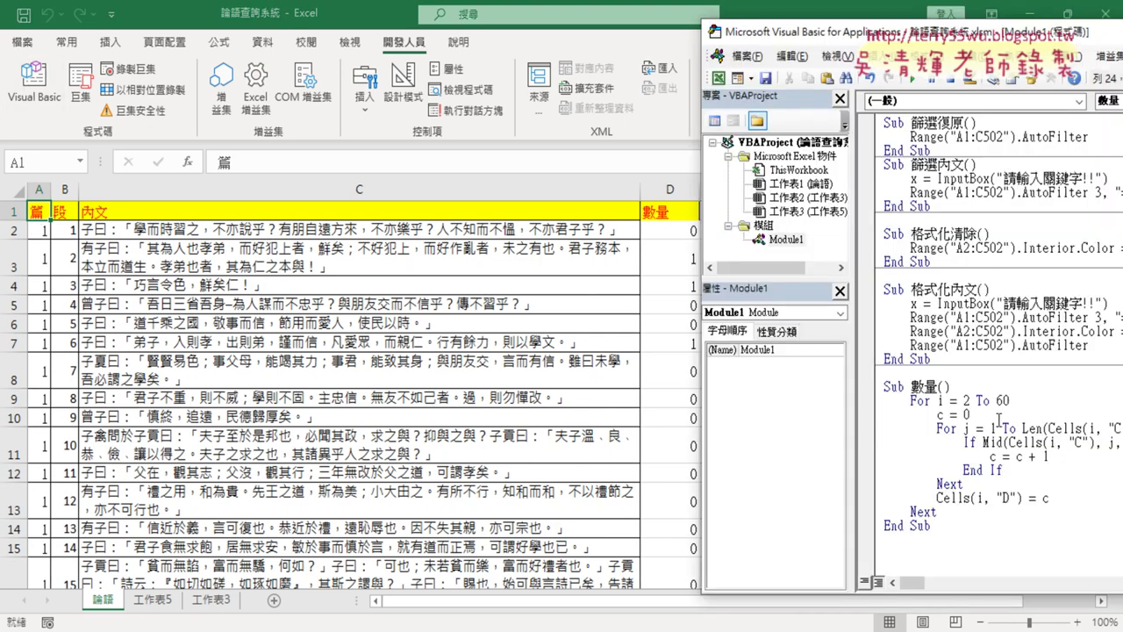
{"action": "double_click", "coordinate": [1002, 401]}
{"action": "type", "text": "502"}
{"action": "left_click_drag", "start_coordinate": [1017, 401], "coordinate": [882, 402]}
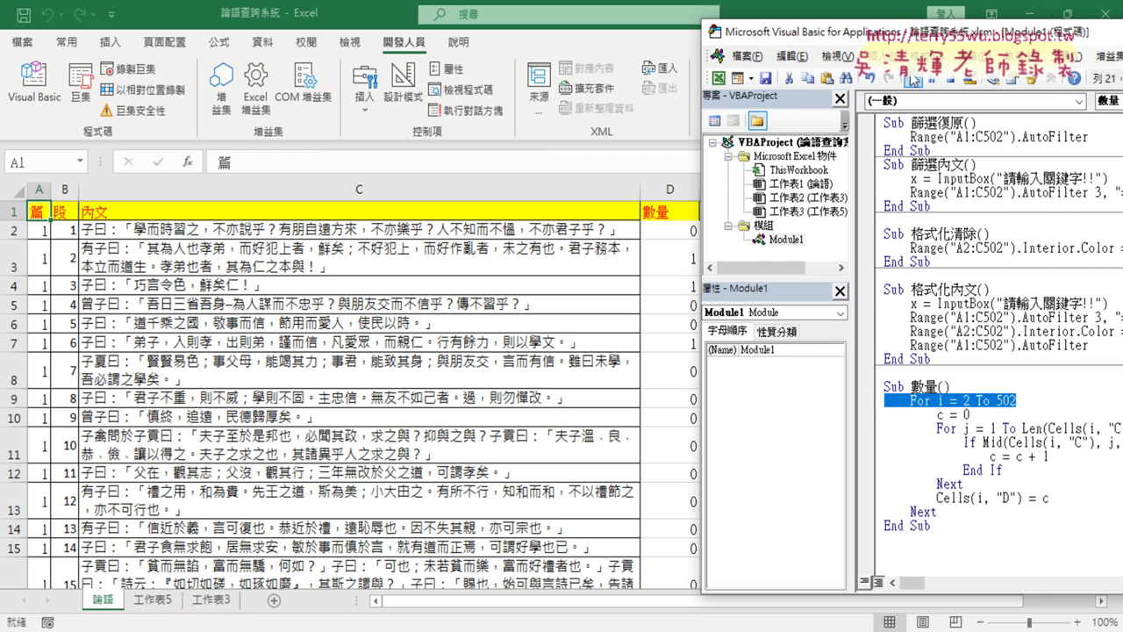
{"action": "left_click_drag", "start_coordinate": [861, 33], "coordinate": [967, 33]}
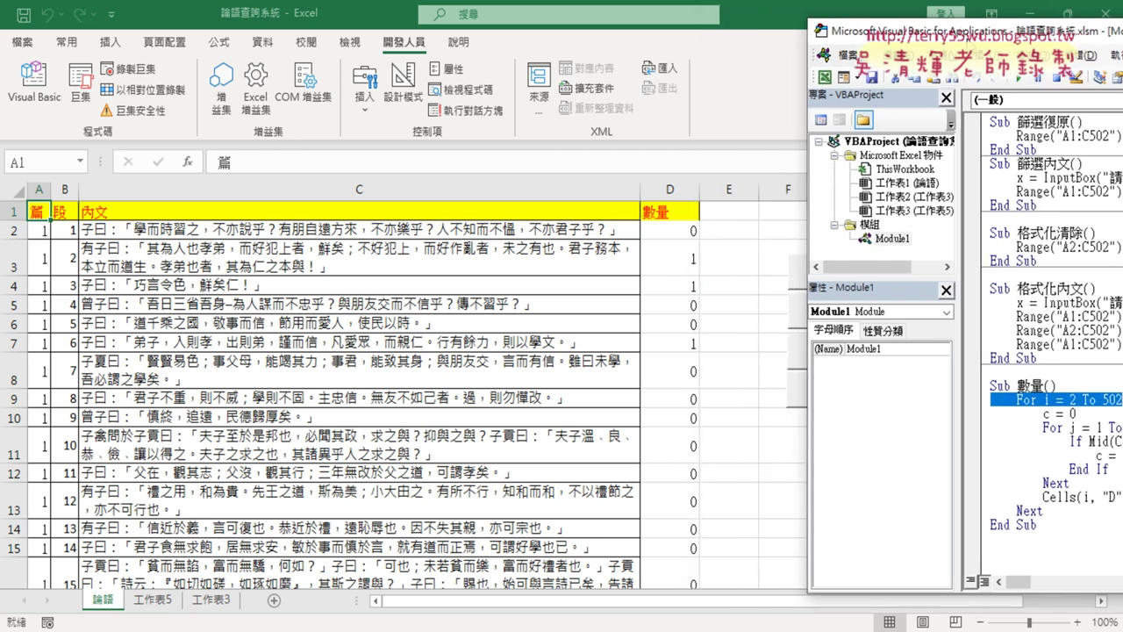
Step: Verify the counts down D2:D502 and autofit column D's width
{"action": "left_click", "coordinate": [679, 230]}
{"action": "key", "text": "ctrl+Down"}
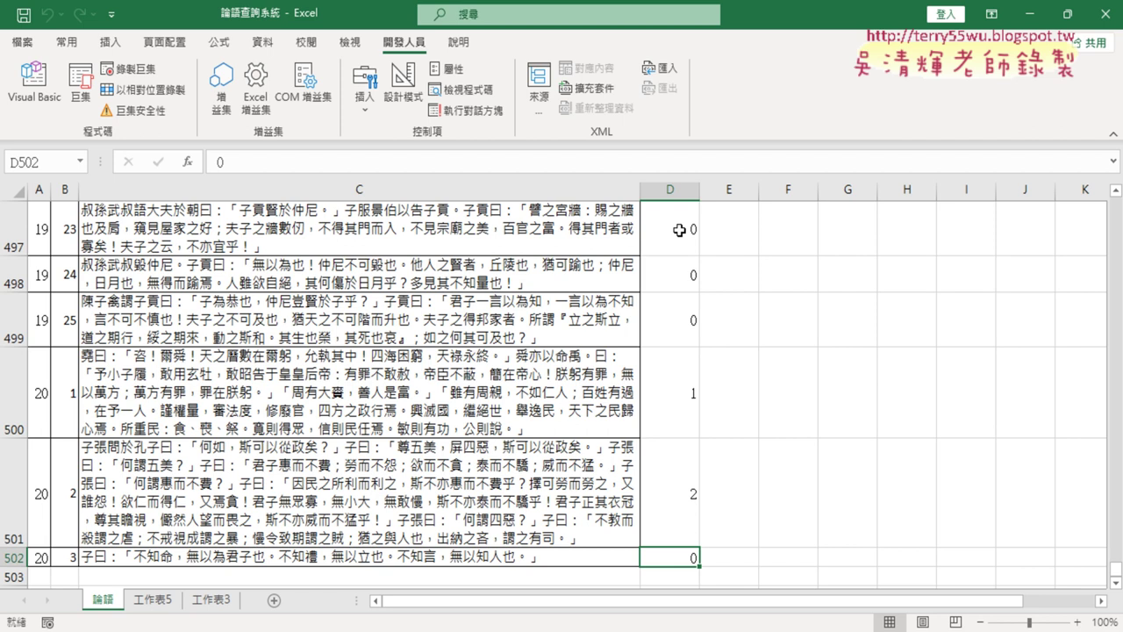
{"action": "left_click_drag", "start_coordinate": [1116, 568], "coordinate": [1118, 207]}
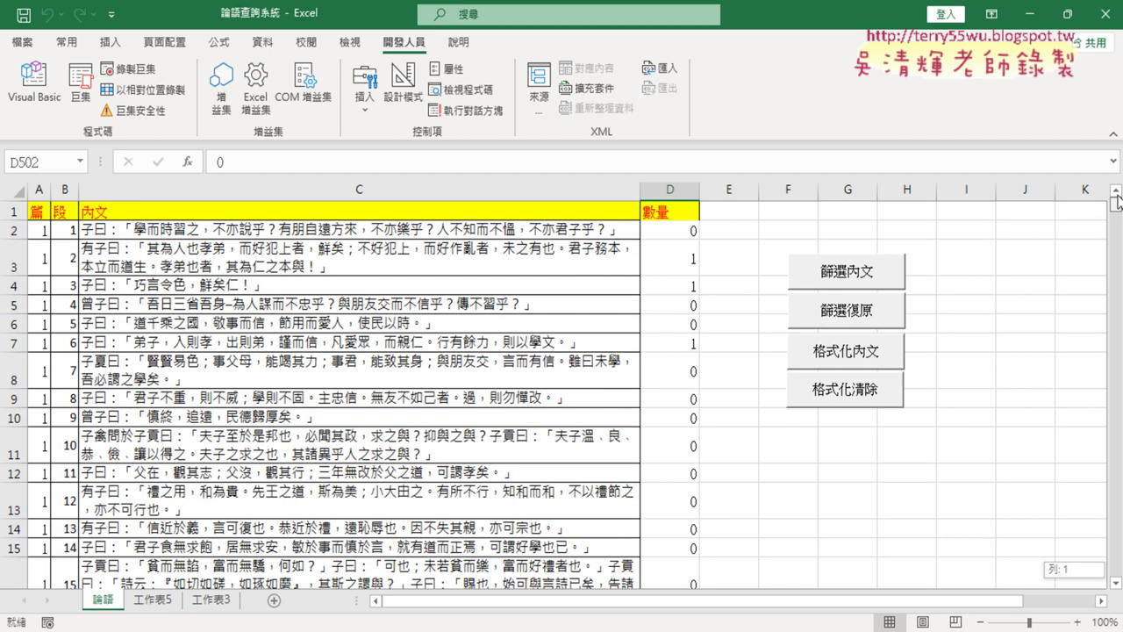
{"action": "left_click", "coordinate": [373, 232]}
{"action": "left_click", "coordinate": [667, 226]}
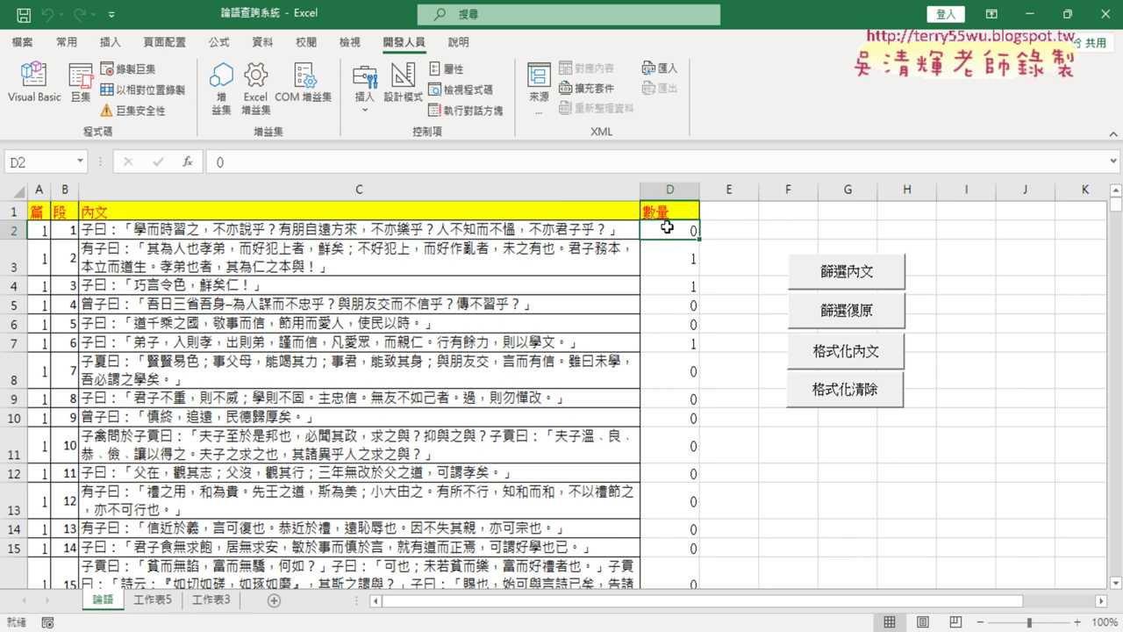
{"action": "left_click", "coordinate": [678, 265]}
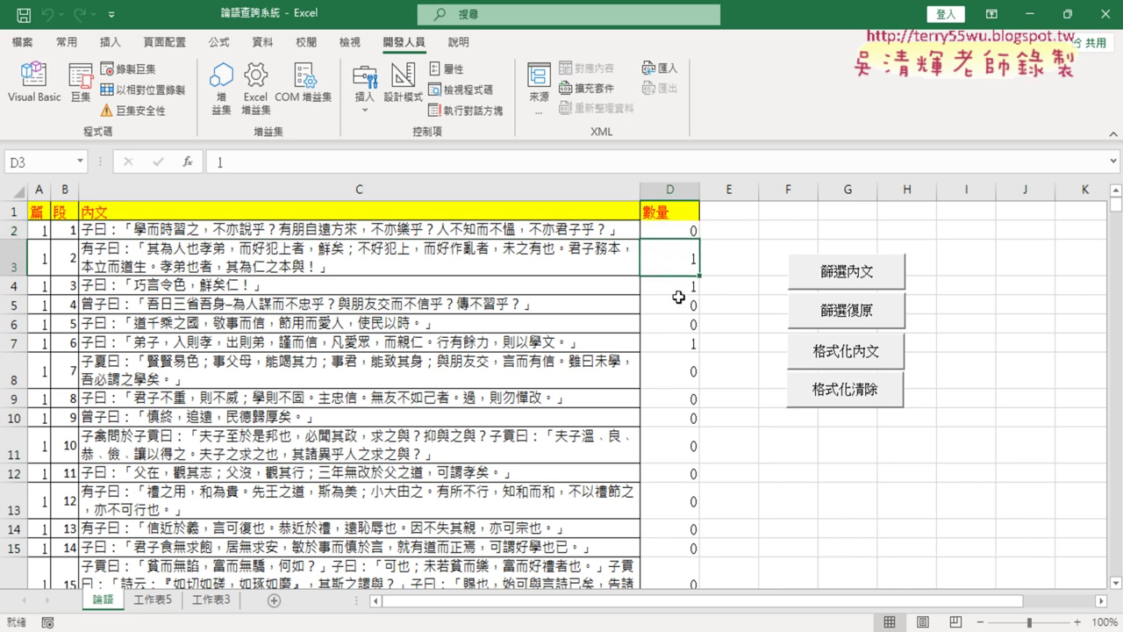
{"action": "left_click", "coordinate": [679, 286]}
{"action": "left_click", "coordinate": [689, 231]}
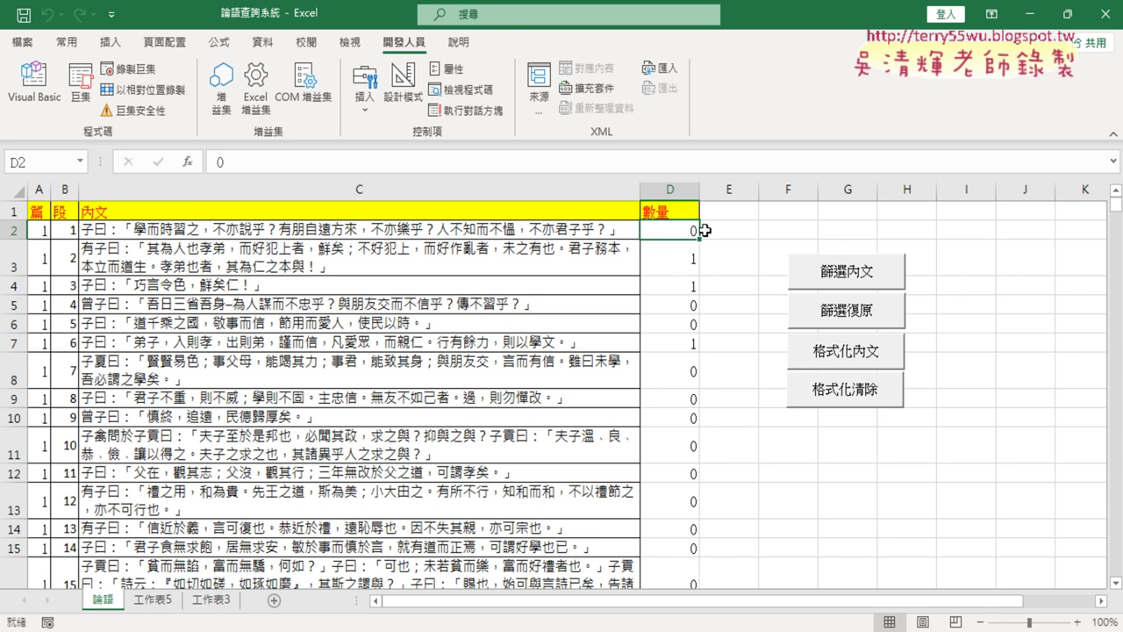
{"action": "double_click", "coordinate": [699, 190]}
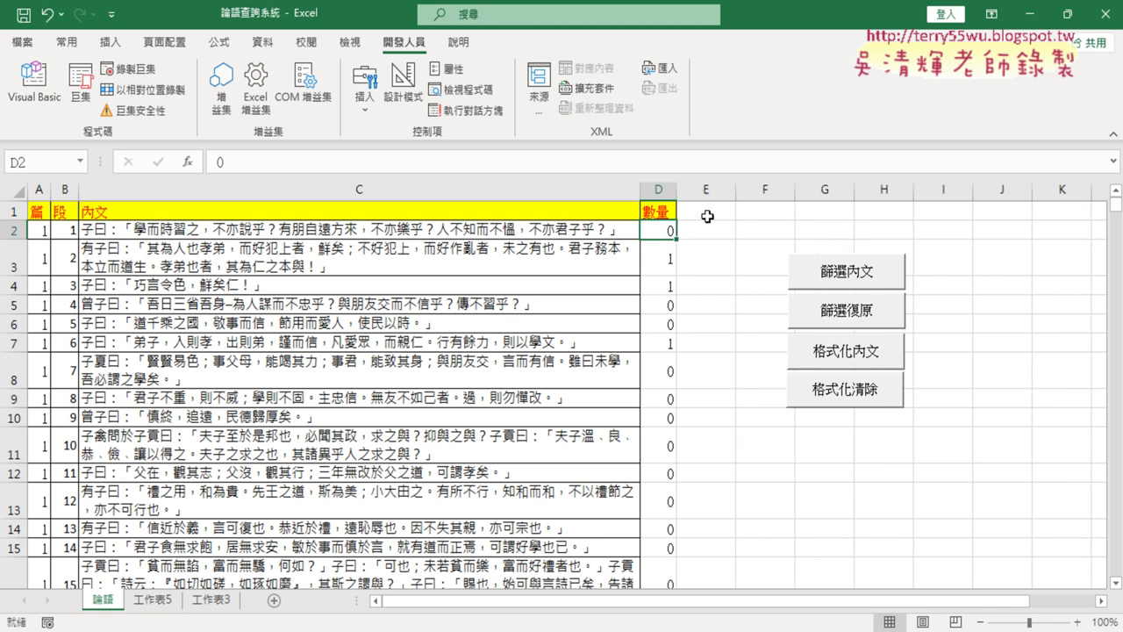
{"action": "left_click", "coordinate": [709, 214]}
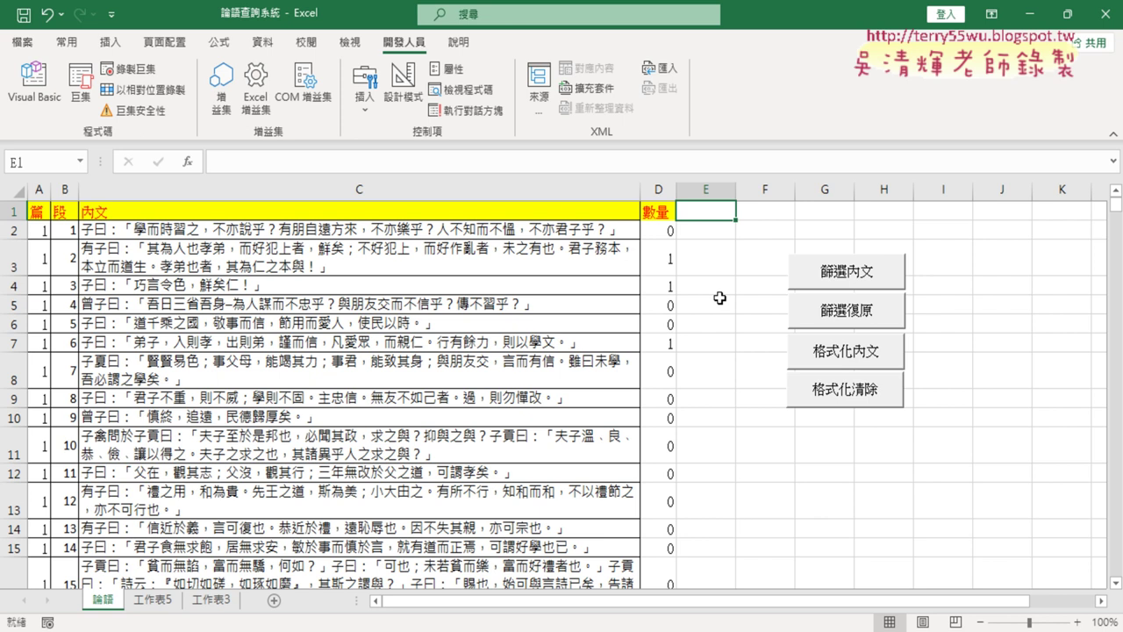
Step: Add a 加總 header in E1 and =SUM(D2:D502) in E2, totalling 110
{"action": "type", "text": "家總"}
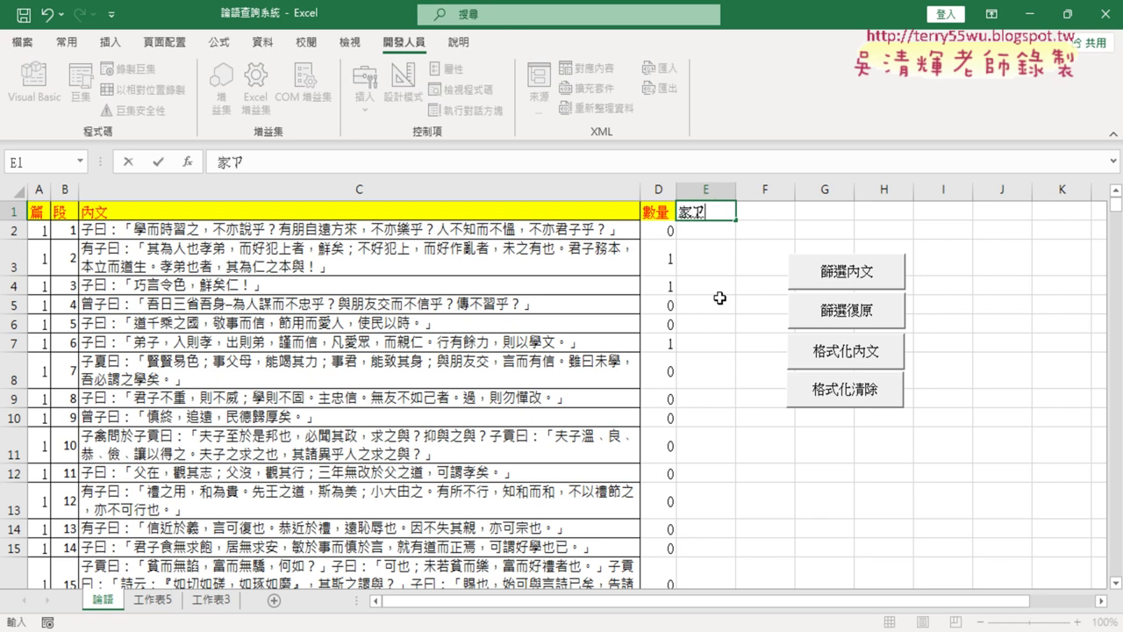
{"action": "key", "text": "Return"}
{"action": "key", "text": "Return"}
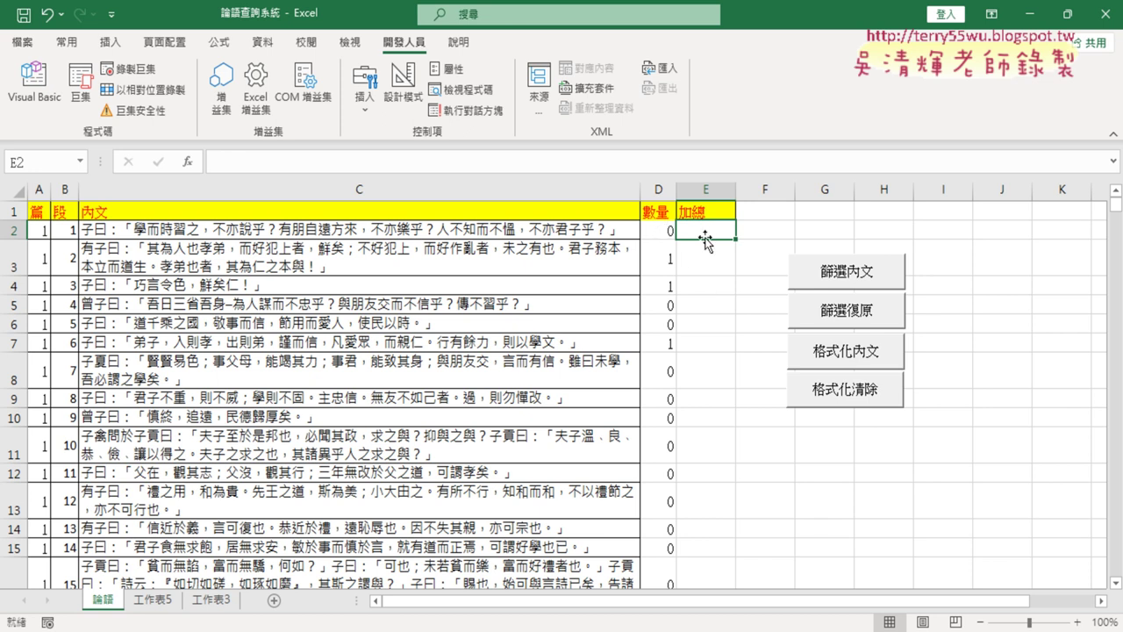
{"action": "left_click", "coordinate": [67, 42]}
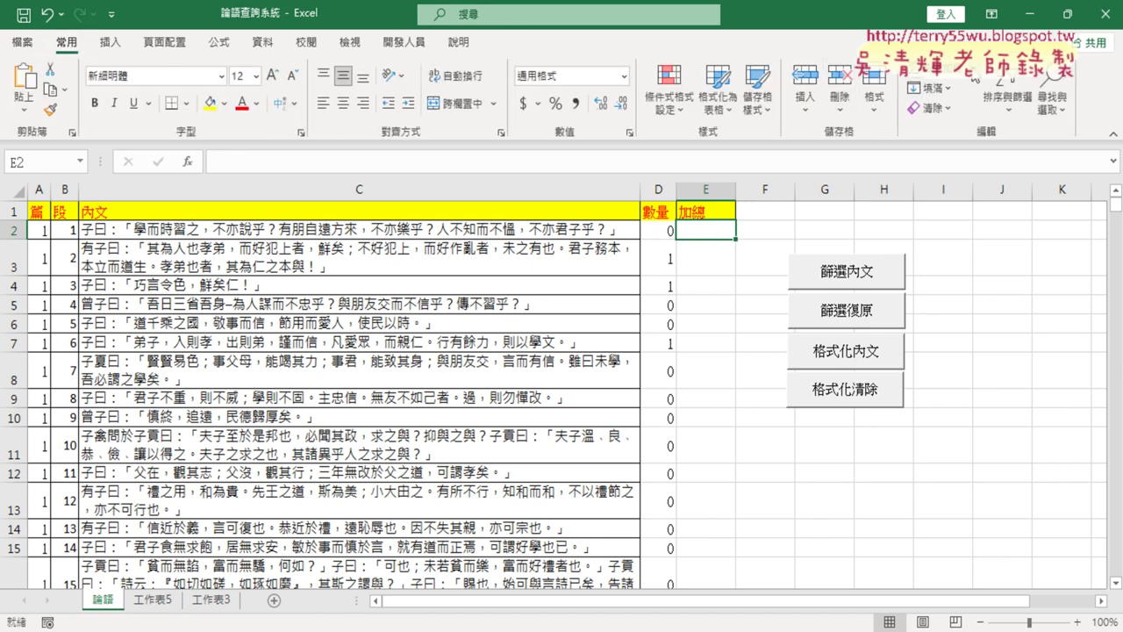
{"action": "left_click", "coordinate": [916, 70]}
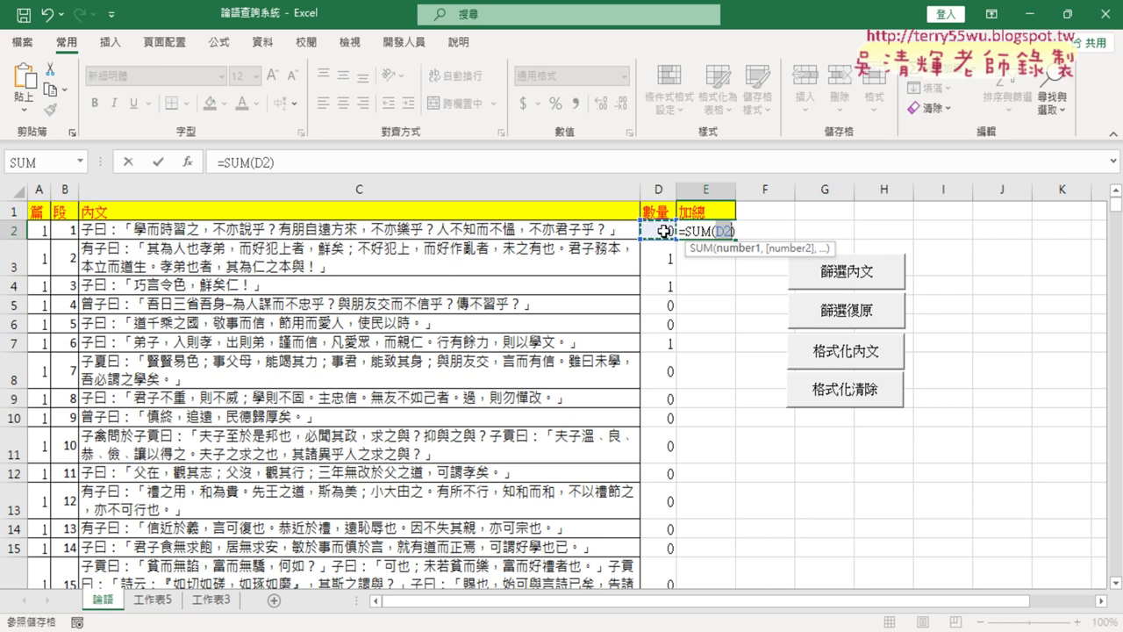
{"action": "key", "text": "ctrl+shift+Down"}
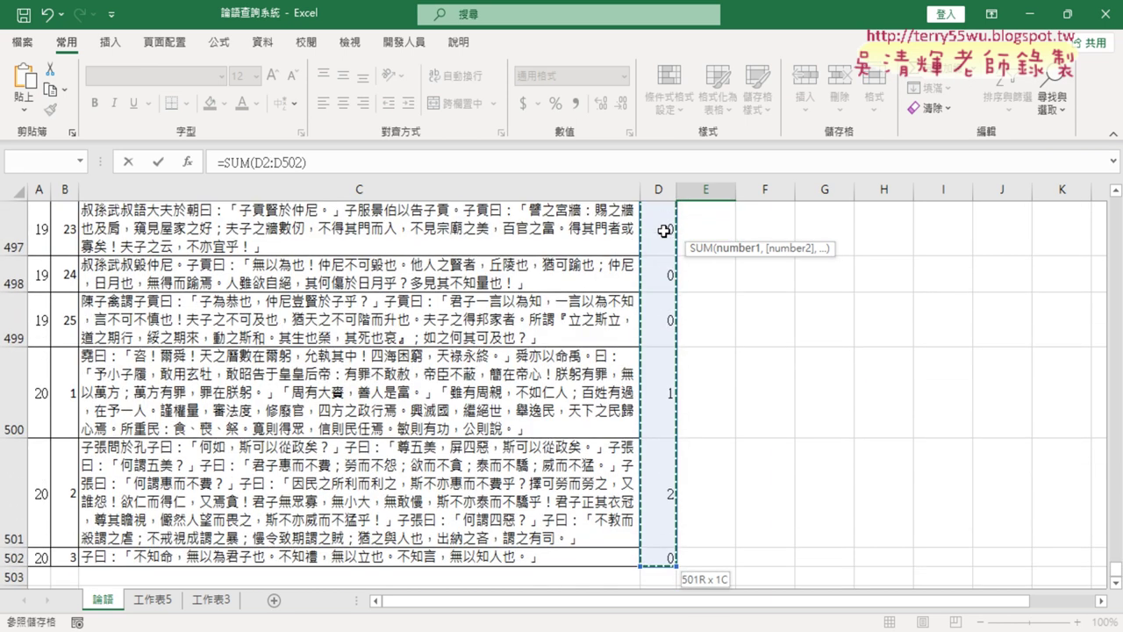
{"action": "left_click", "coordinate": [160, 163]}
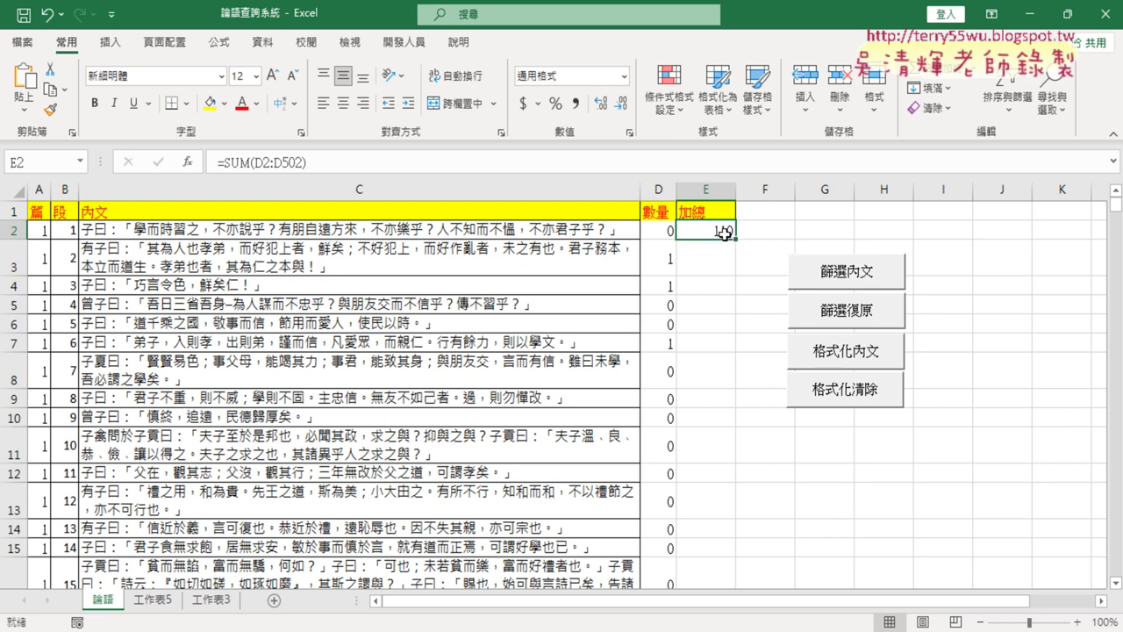
Step: Circle the 110 total with ink, then bring up the VBA editor
{"action": "left_click_drag", "start_coordinate": [733, 227], "coordinate": [735, 260]}
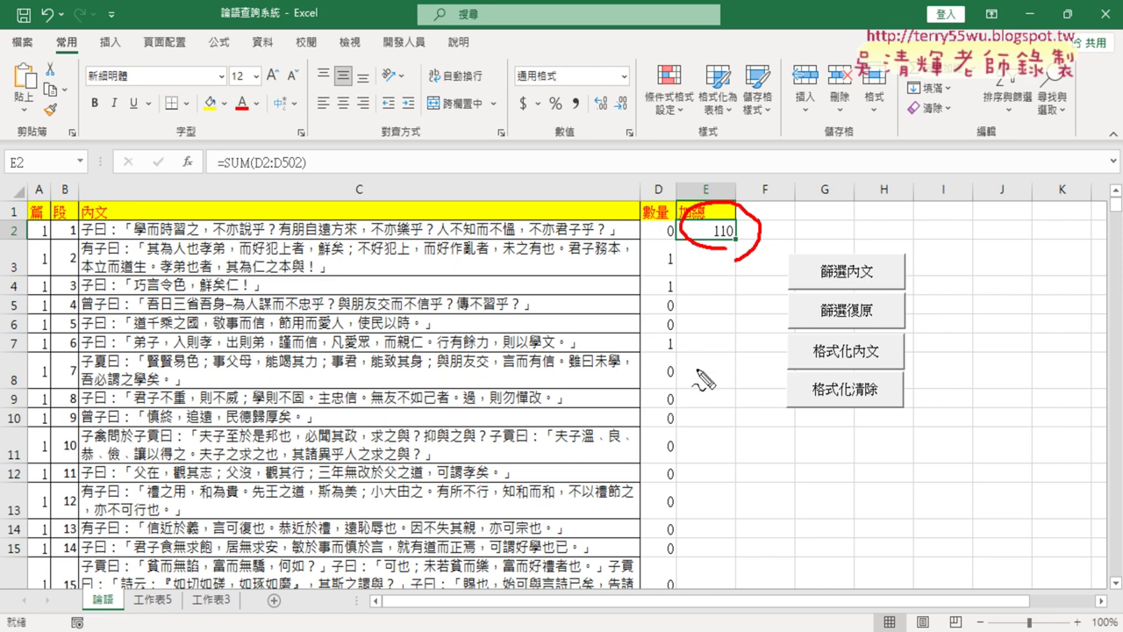
{"action": "key", "text": "Escape"}
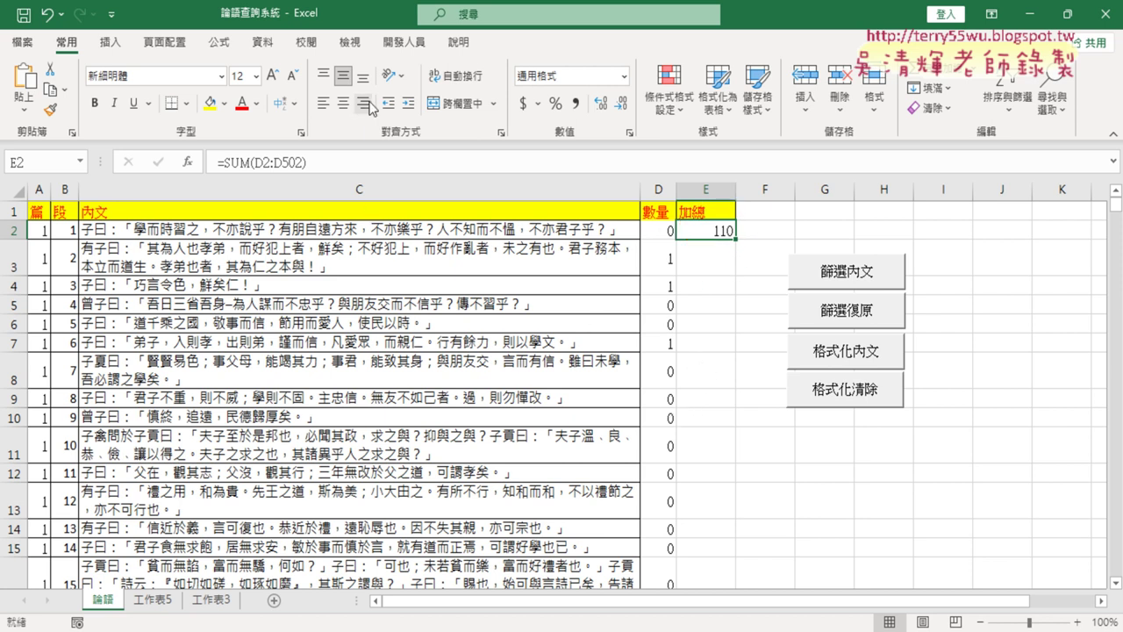
{"action": "left_click", "coordinate": [404, 41]}
{"action": "left_click", "coordinate": [23, 98]}
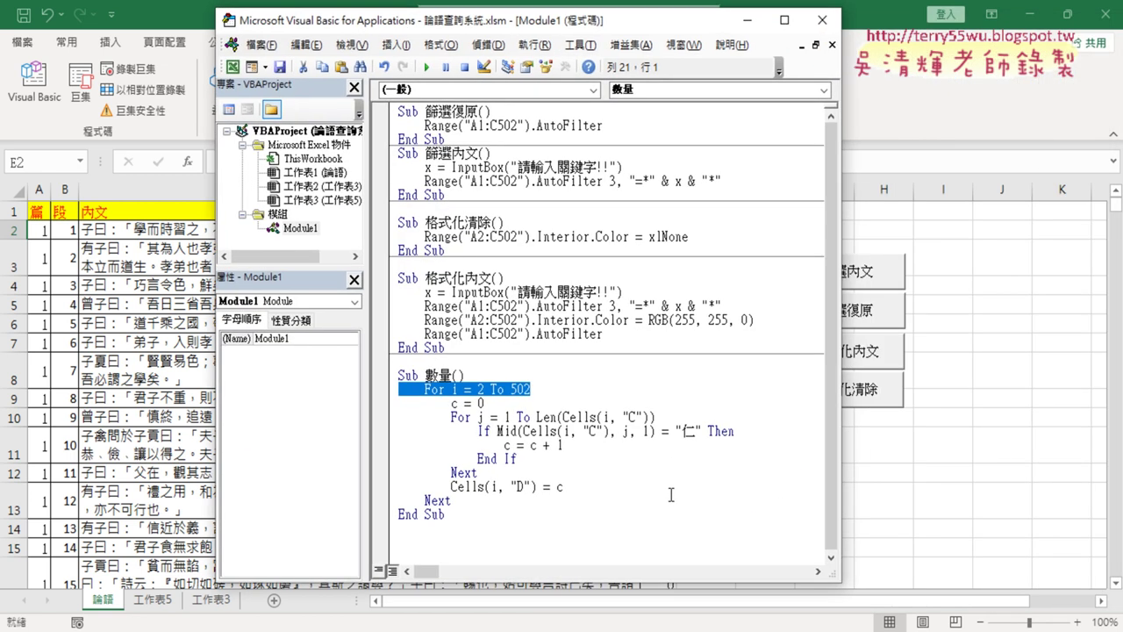
Step: Replace the keyword 仁 with 禮 in the macro's If Mid line
{"action": "left_click", "coordinate": [692, 432]}
{"action": "double_click", "coordinate": [691, 432]}
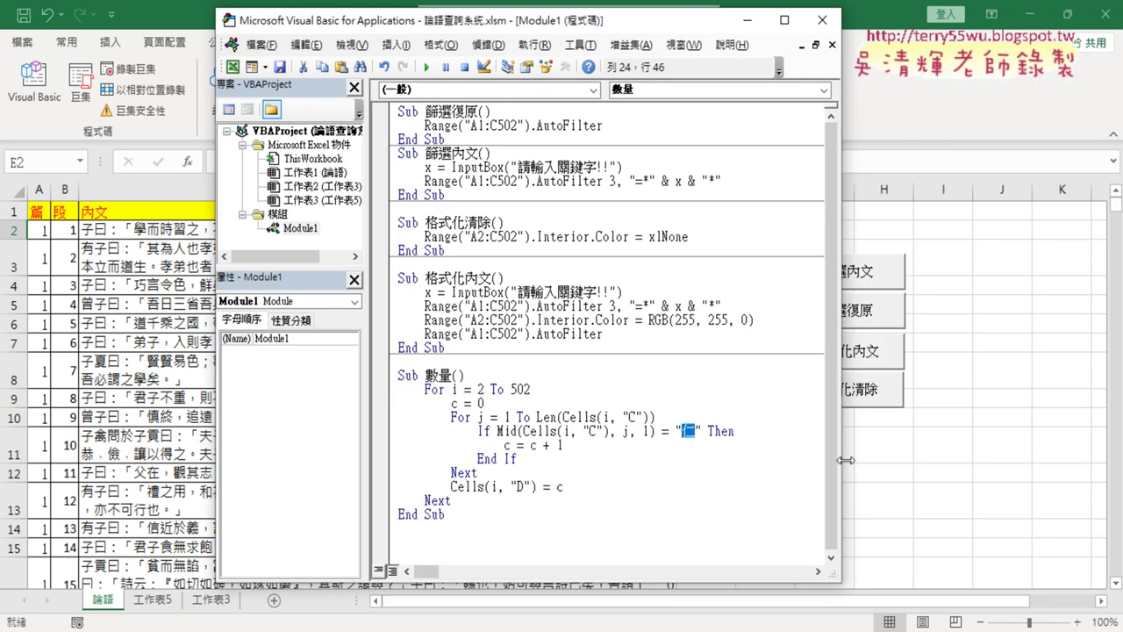
{"action": "type", "text": "ㄌㄧ"}
{"action": "type", "text": "ˇ"}
{"action": "key", "text": "Down"}
{"action": "key", "text": "Down"}
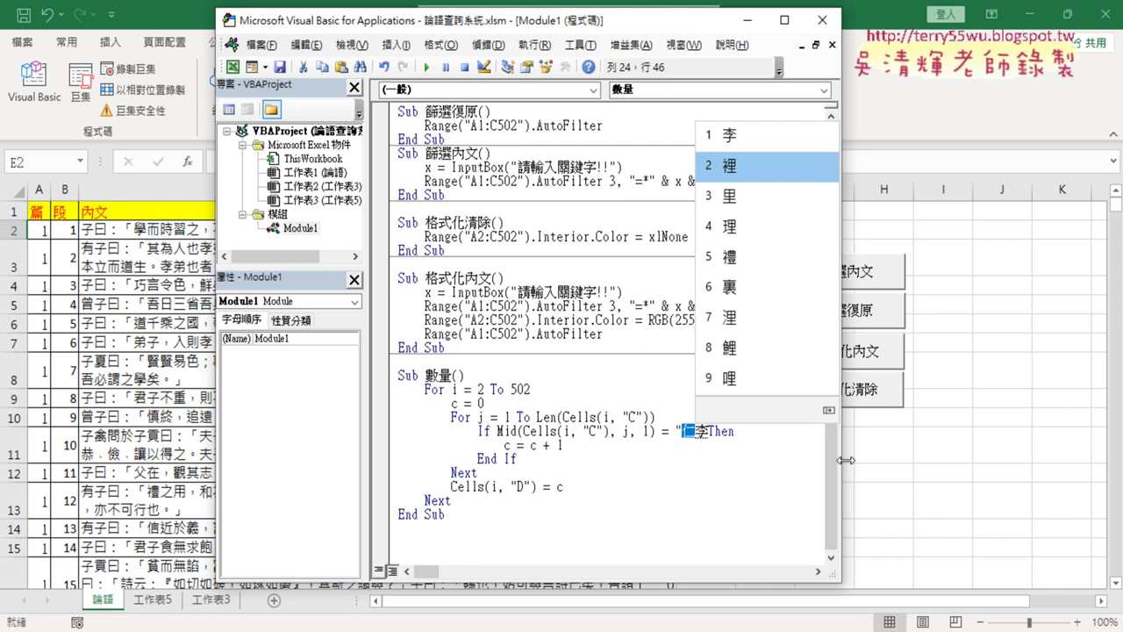
{"action": "key", "text": "Down"}
{"action": "key", "text": "Down"}
{"action": "key", "text": "Down"}
{"action": "key", "text": "Return"}
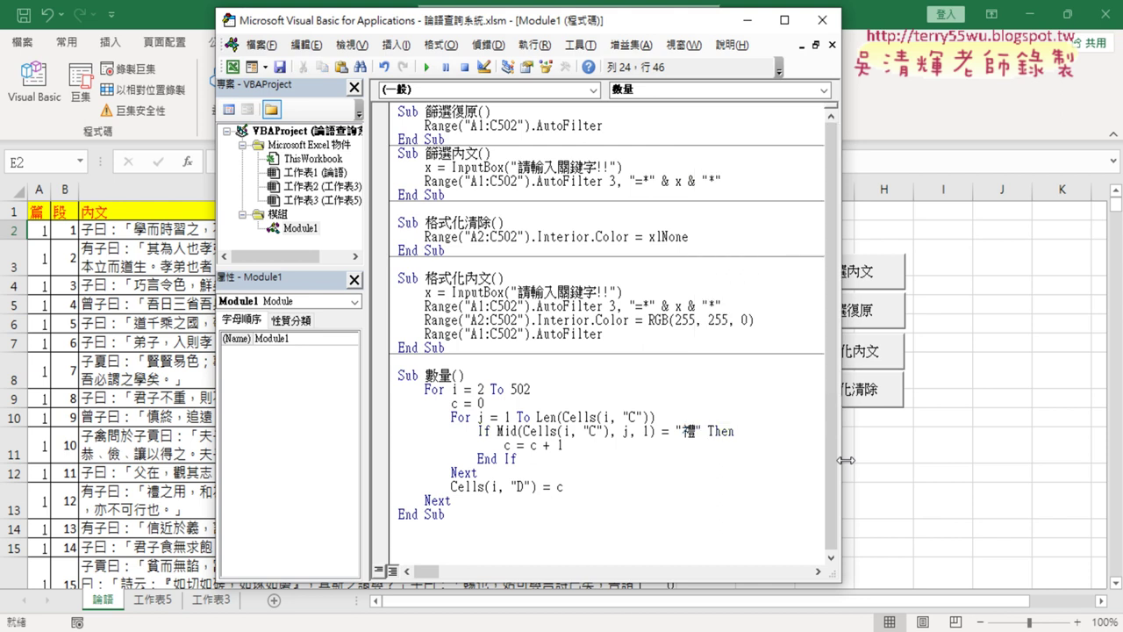
{"action": "left_click", "coordinate": [750, 499]}
Step: Rerun the 數量 macro so E2 totals 76 occurrences of 禮
{"action": "left_click_drag", "start_coordinate": [625, 28], "coordinate": [424, 44]}
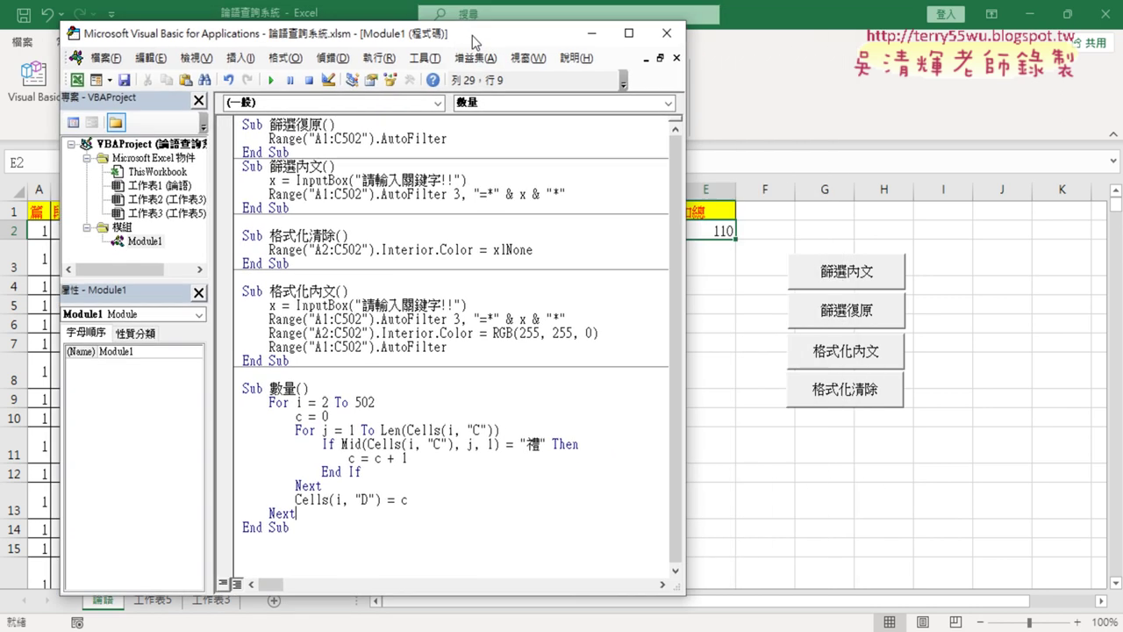
{"action": "left_click", "coordinate": [307, 459]}
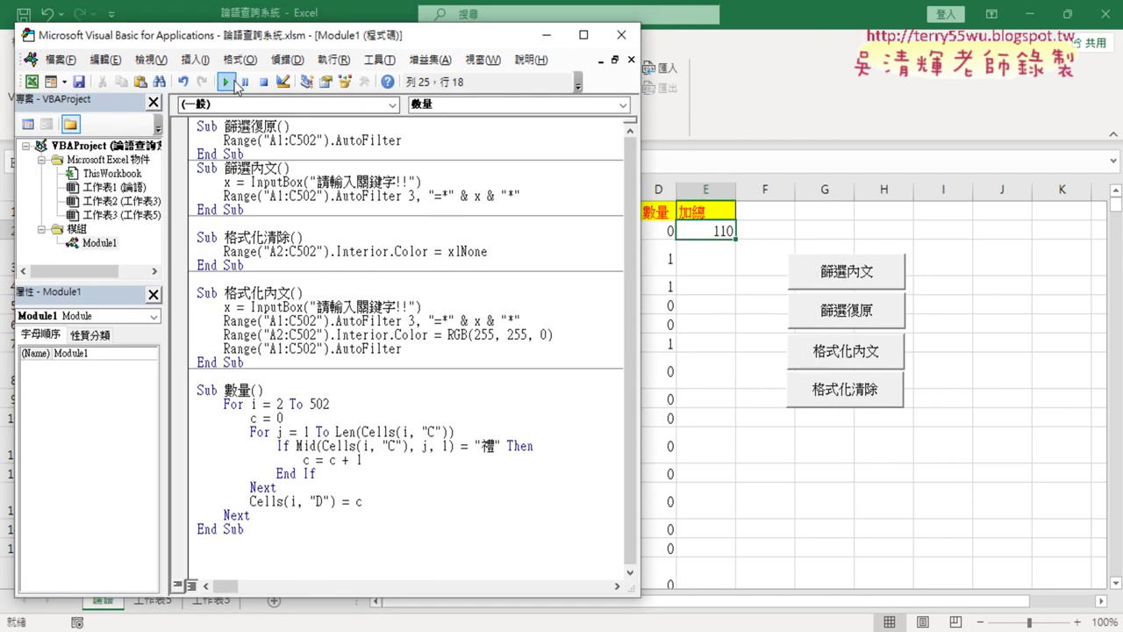
{"action": "left_click", "coordinate": [227, 82]}
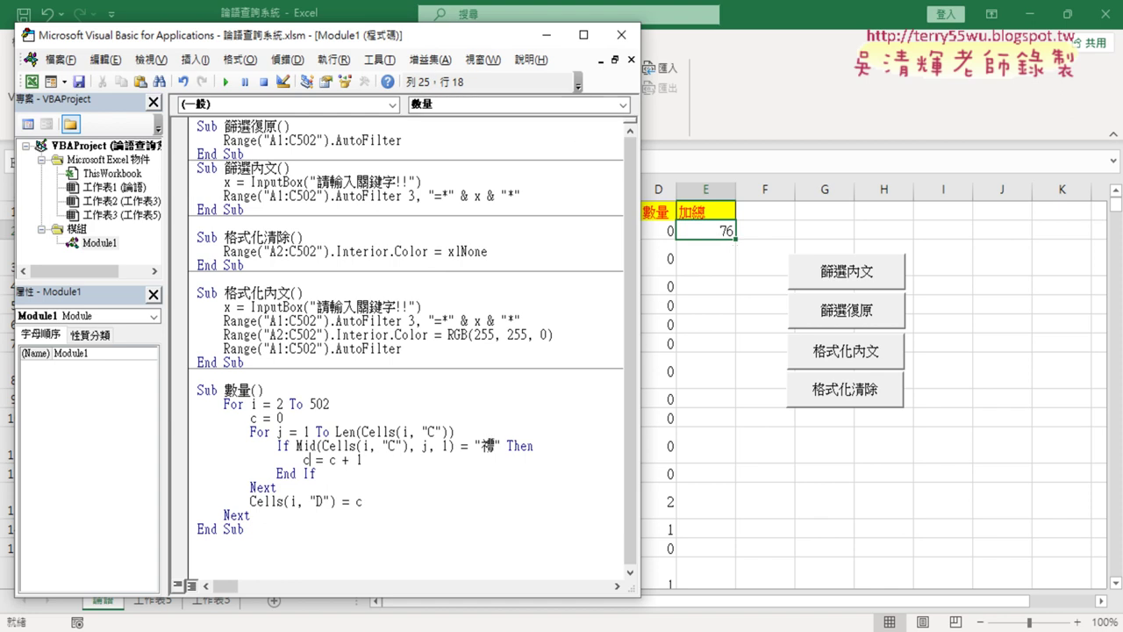
Step: Select the 禮 keyword, then the InputBox statement in the 篩選內文 macro
{"action": "left_click", "coordinate": [480, 447]}
{"action": "double_click", "coordinate": [485, 448]}
{"action": "left_click", "coordinate": [224, 181]}
{"action": "left_click_drag", "start_coordinate": [224, 182], "coordinate": [436, 188]}
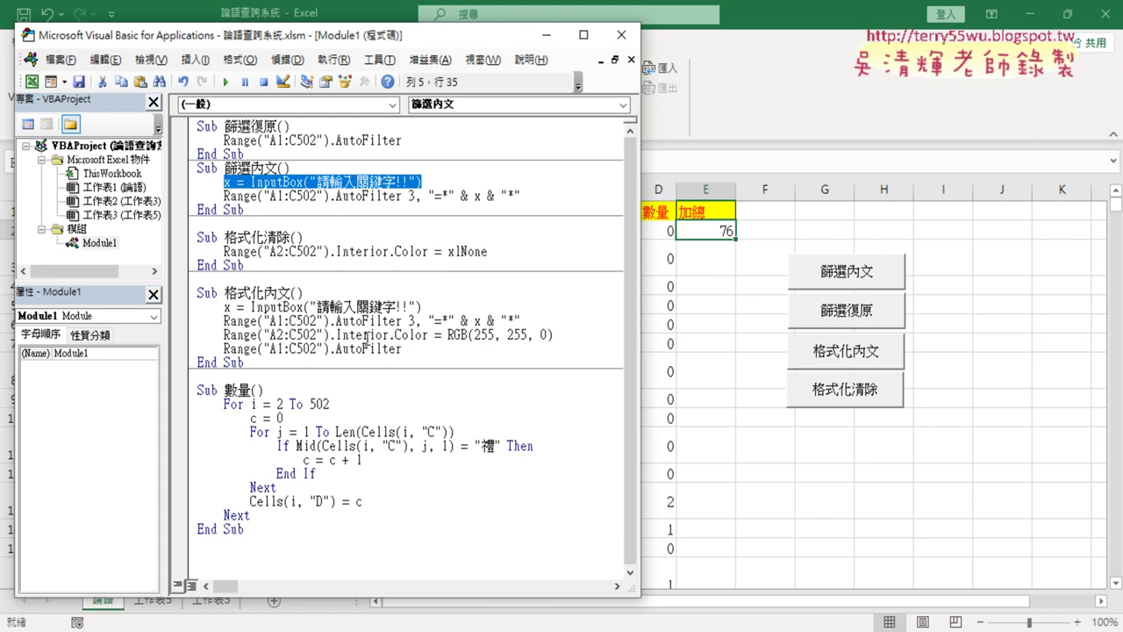
Step: Paste an indented x = InputBox("請輸入關鍵字!!") line under Sub 數量()
{"action": "left_click", "coordinate": [316, 403]}
{"action": "left_click", "coordinate": [314, 390]}
{"action": "key", "text": "Return"}
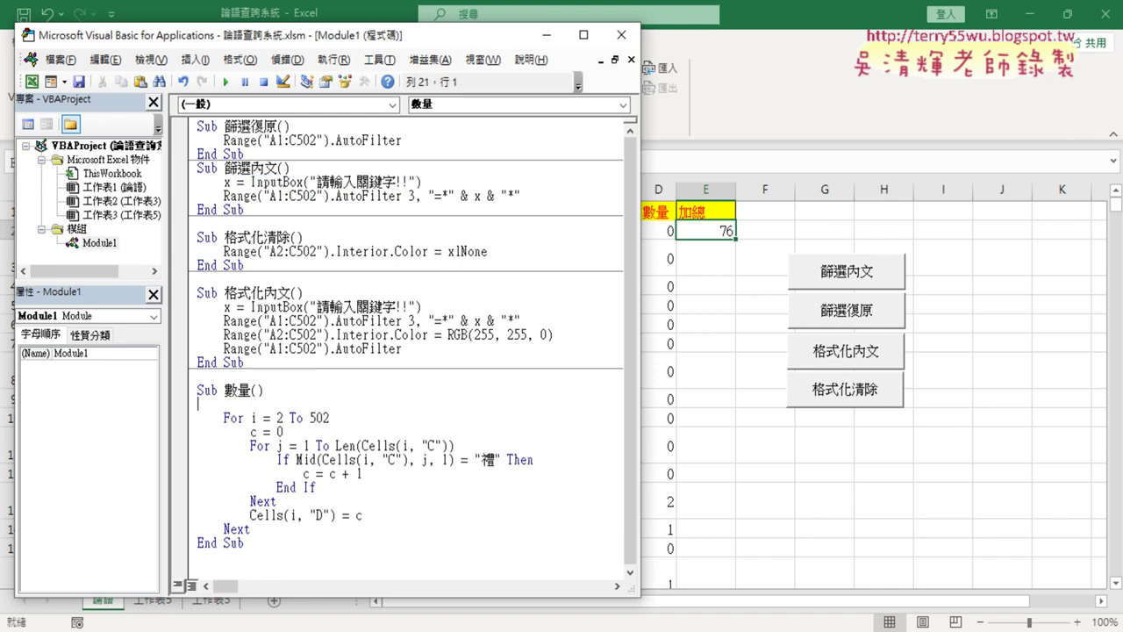
{"action": "key", "text": "ctrl+v"}
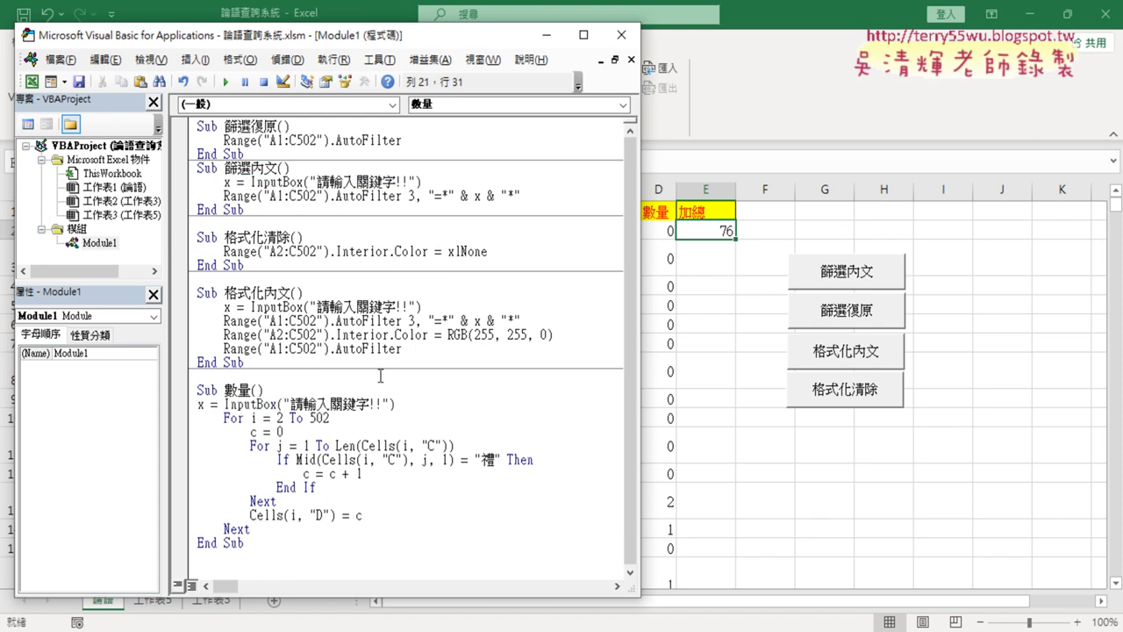
{"action": "key", "text": "Home"}
{"action": "key", "text": "Tab"}
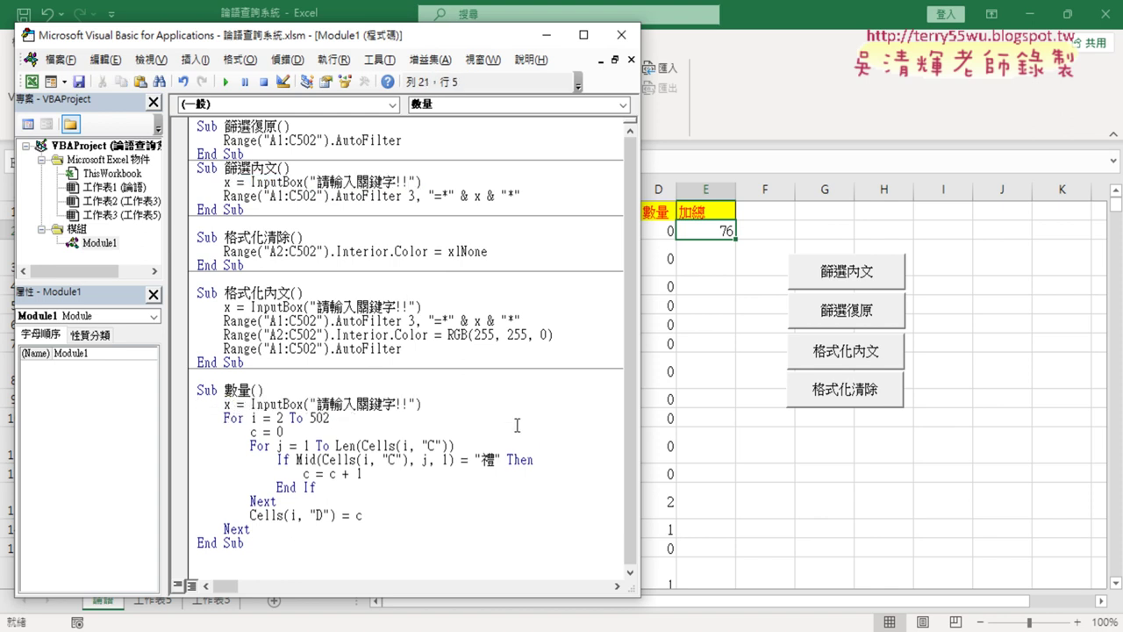
Step: Replace the fixed "禮" in the If Mid comparison with x
{"action": "left_click_drag", "start_coordinate": [474, 460], "coordinate": [501, 462]}
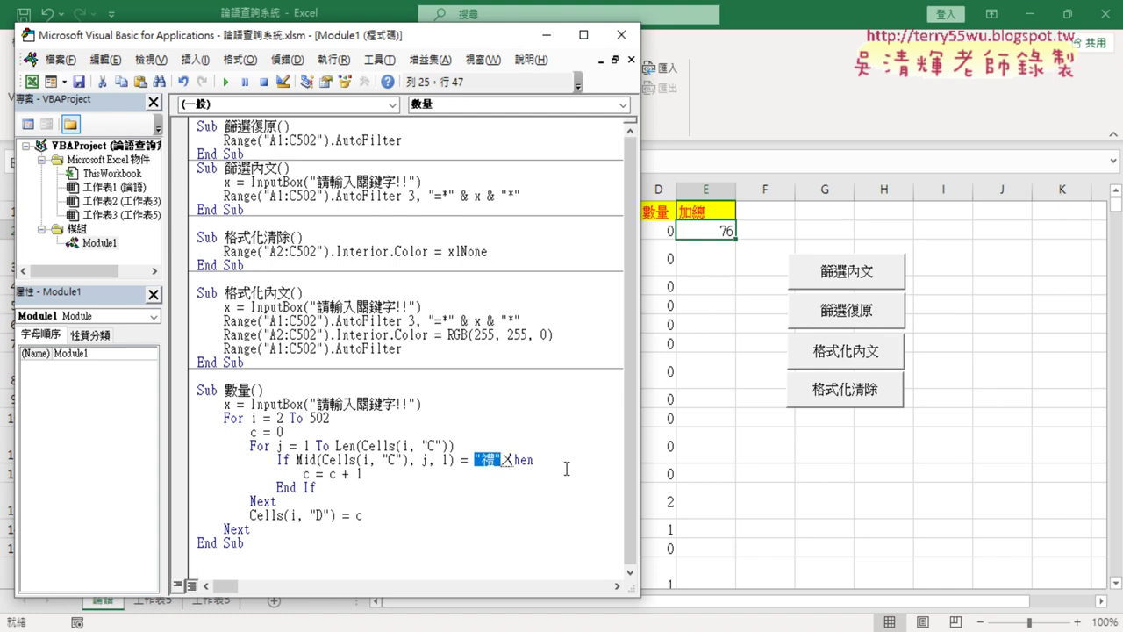
{"action": "type", "text": "x"}
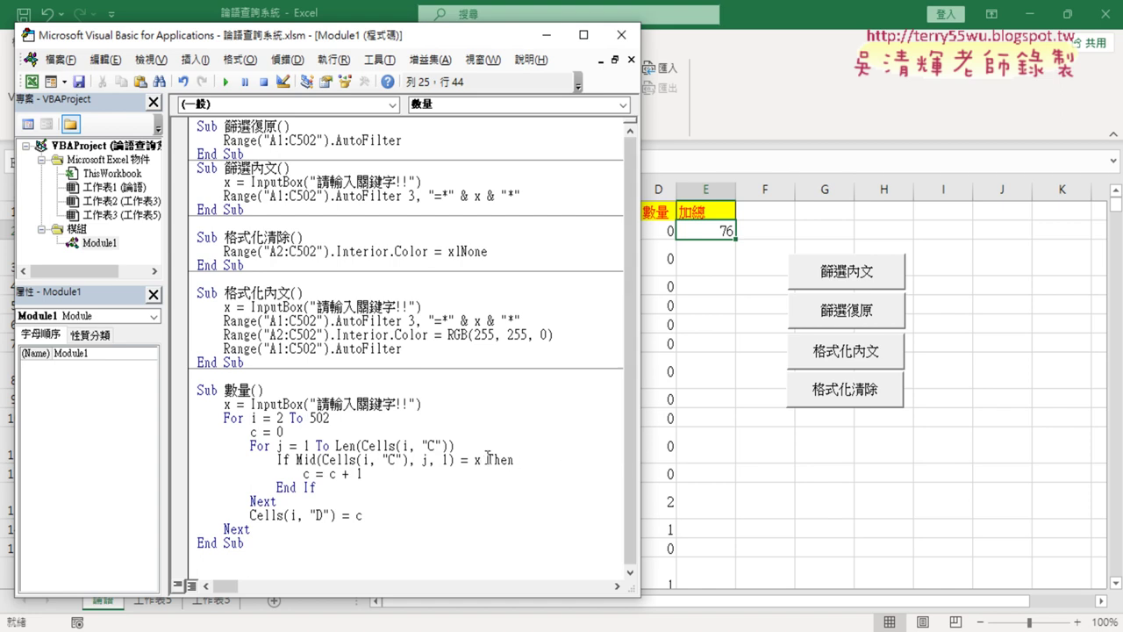
{"action": "left_click_drag", "start_coordinate": [640, 430], "coordinate": [551, 438]}
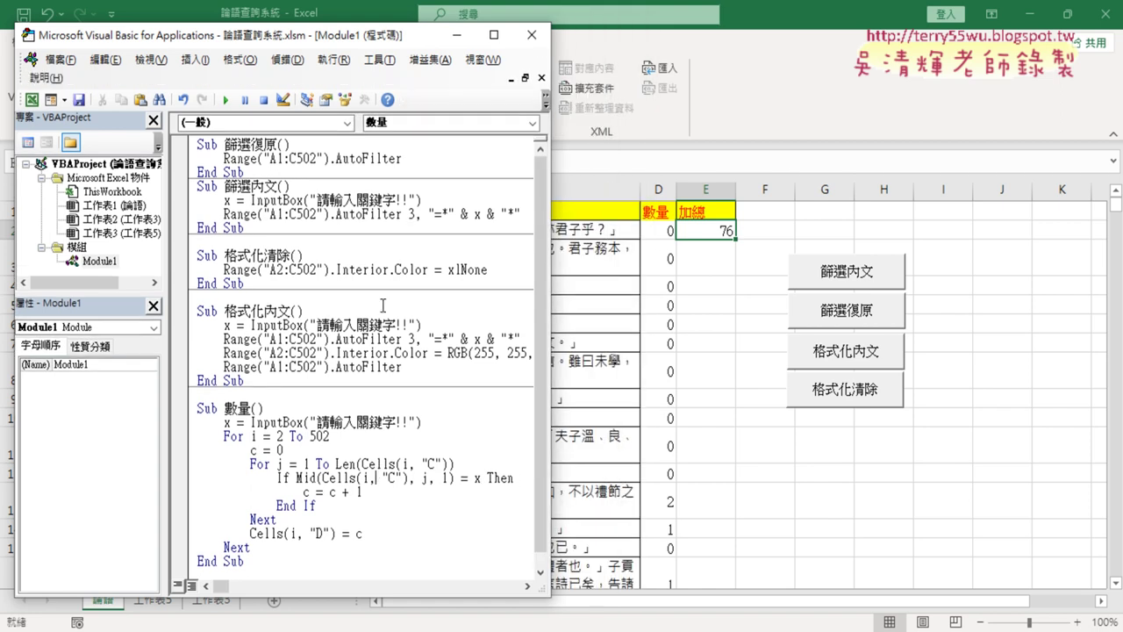
Step: Run the macro with keyword 義 so the counts refresh and E2 totals 24
{"action": "left_click", "coordinate": [226, 99]}
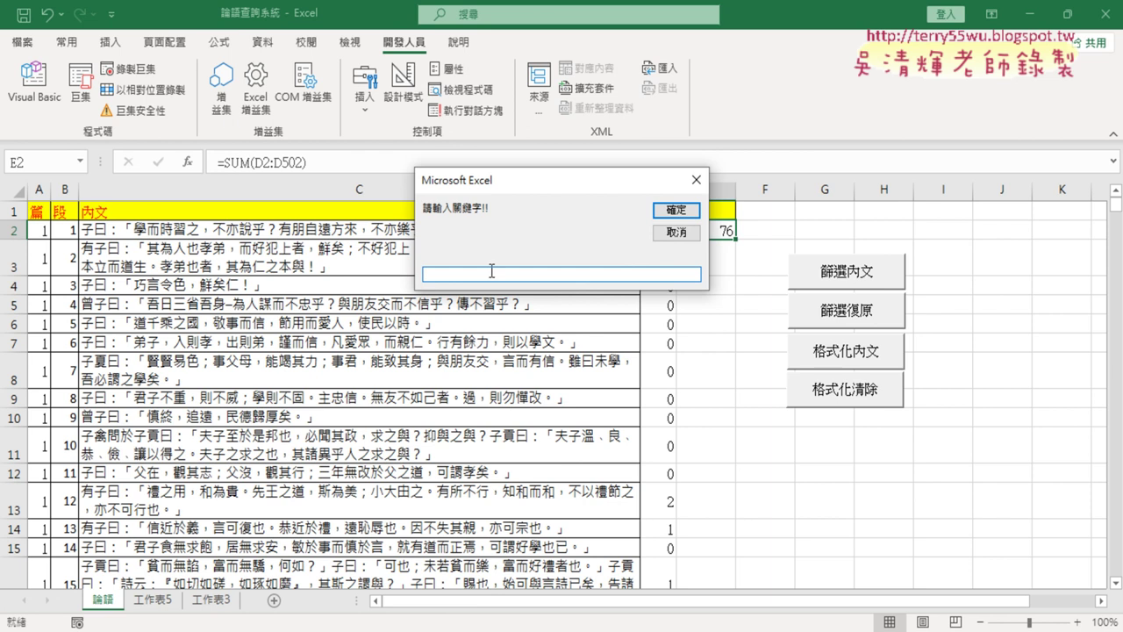
{"action": "left_click_drag", "start_coordinate": [536, 179], "coordinate": [260, 135]}
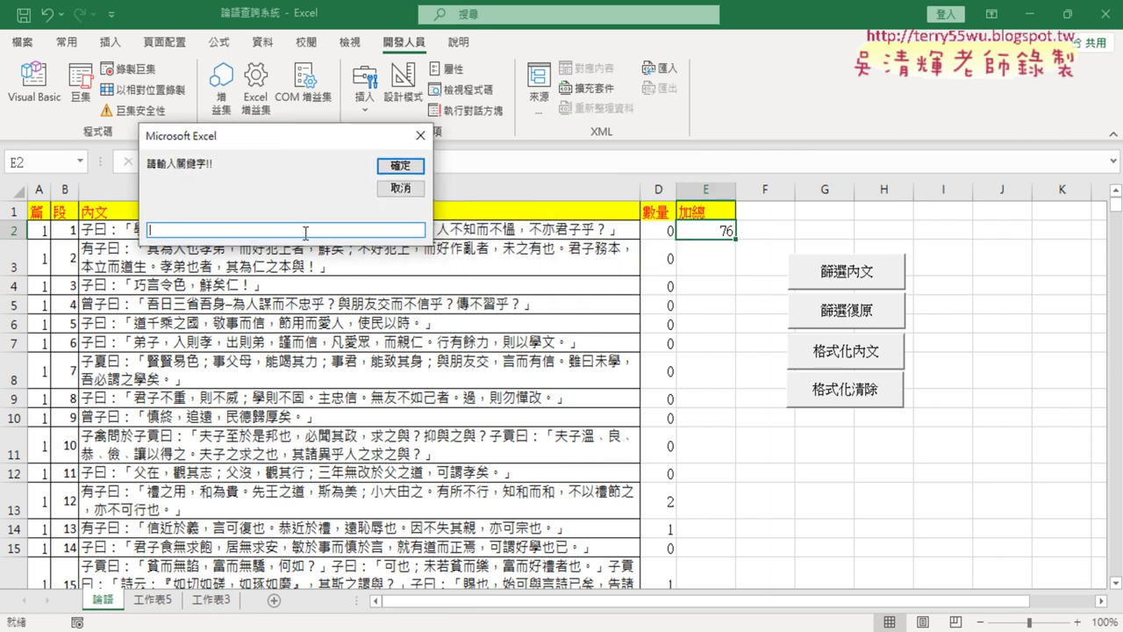
{"action": "type", "text": "e"}
{"action": "key", "text": "BackSpace"}
{"action": "key", "text": "u"}
{"action": "key", "text": "Down"}
{"action": "key", "text": "Down"}
{"action": "key", "text": "Return"}
{"action": "left_click", "coordinate": [404, 165]}
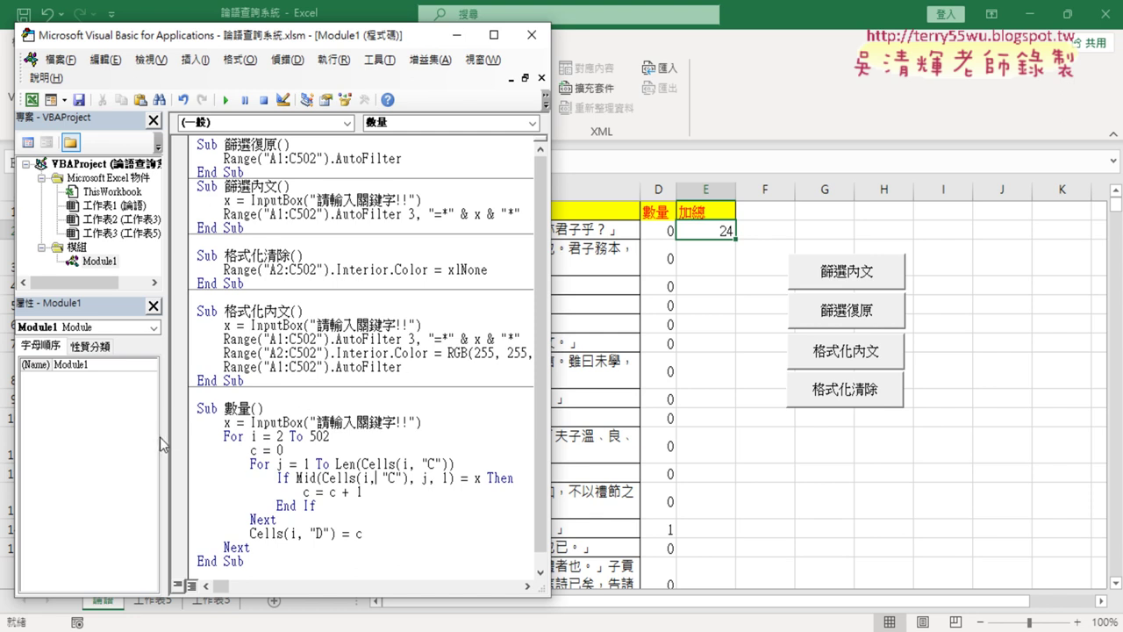
Step: Drag the splitter left to shrink the Project/Properties panes and widen the macro code window
{"action": "left_click_drag", "start_coordinate": [160, 437], "coordinate": [82, 437]}
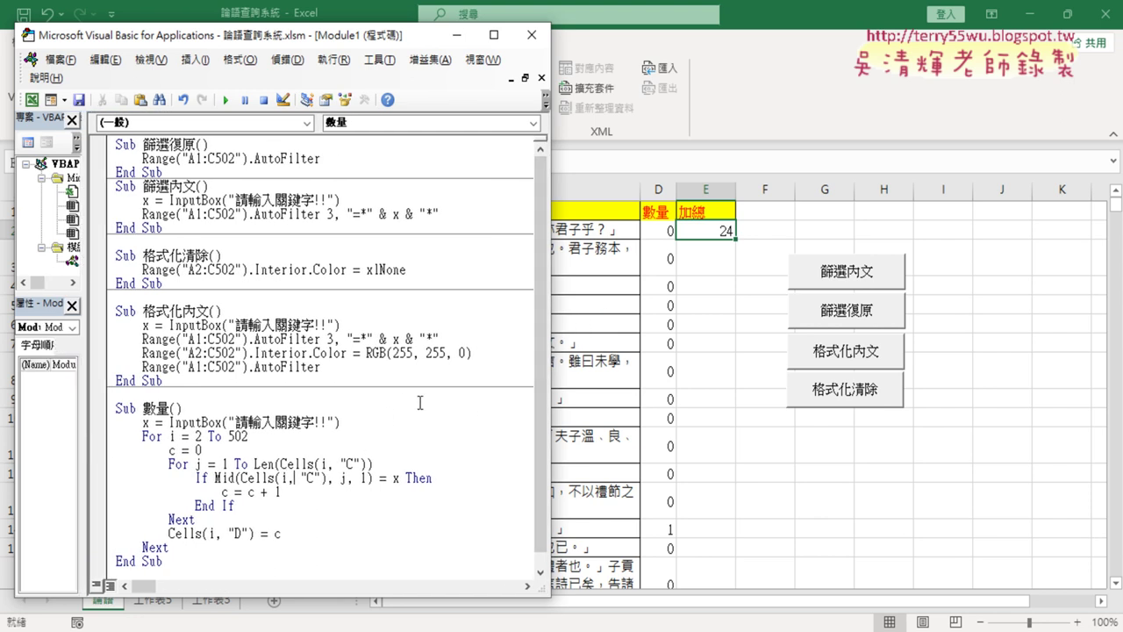
{"action": "scroll", "coordinate": [433, 419], "scroll_direction": "down", "scroll_amount": 1}
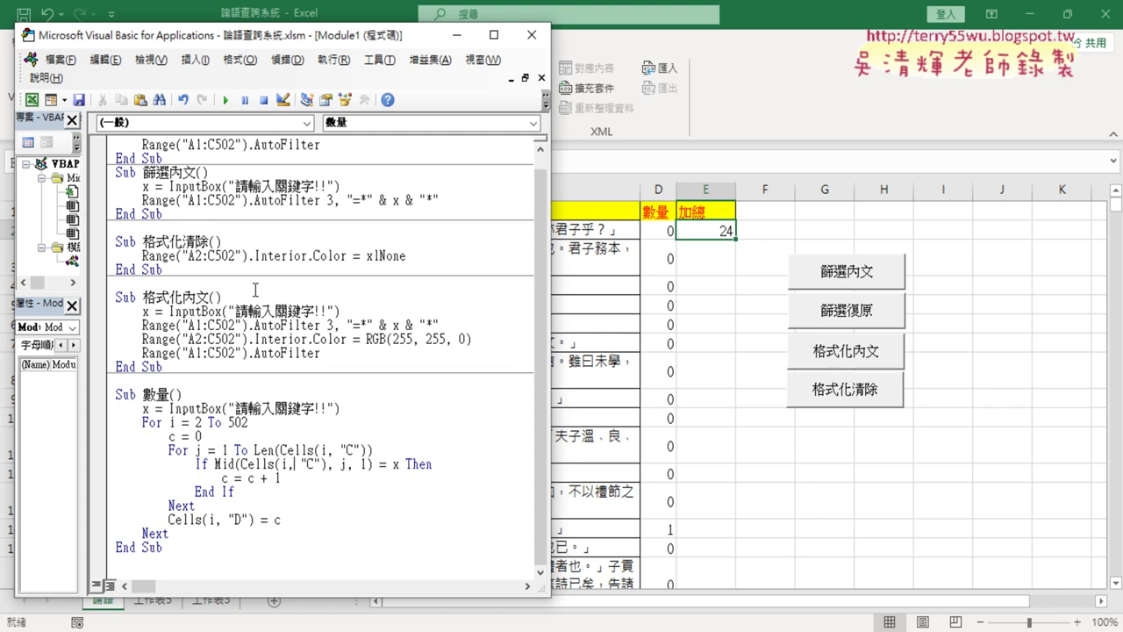
Step: Select the outer For…Next passage loop, then the inner loop comparing each character
{"action": "left_click", "coordinate": [185, 531]}
{"action": "left_click_drag", "start_coordinate": [186, 532], "coordinate": [100, 423]}
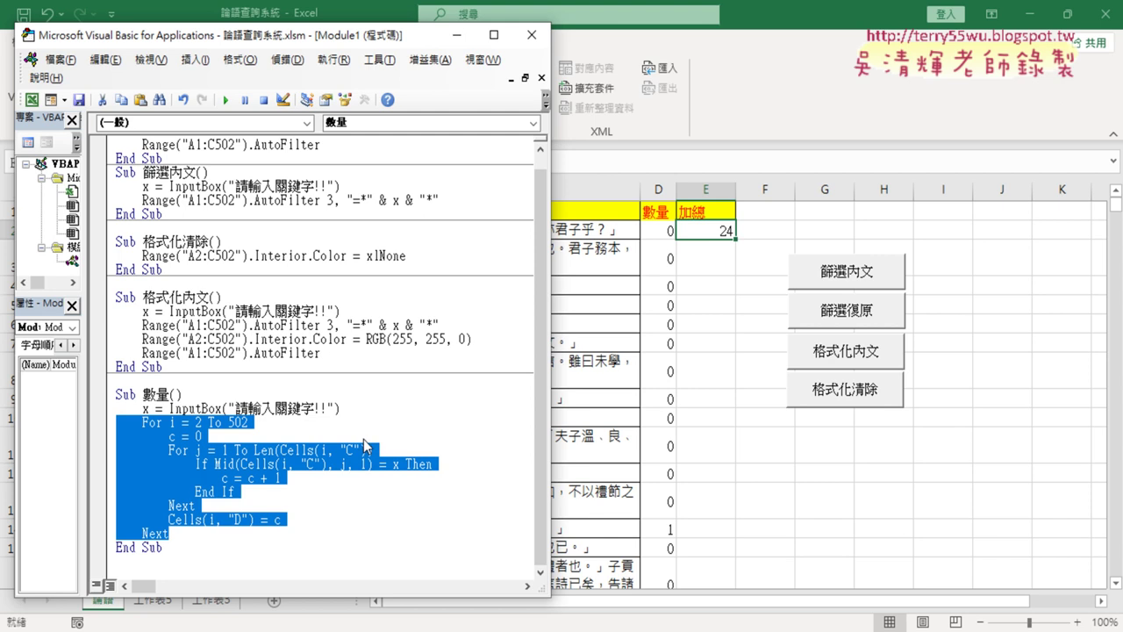
{"action": "left_click", "coordinate": [360, 449]}
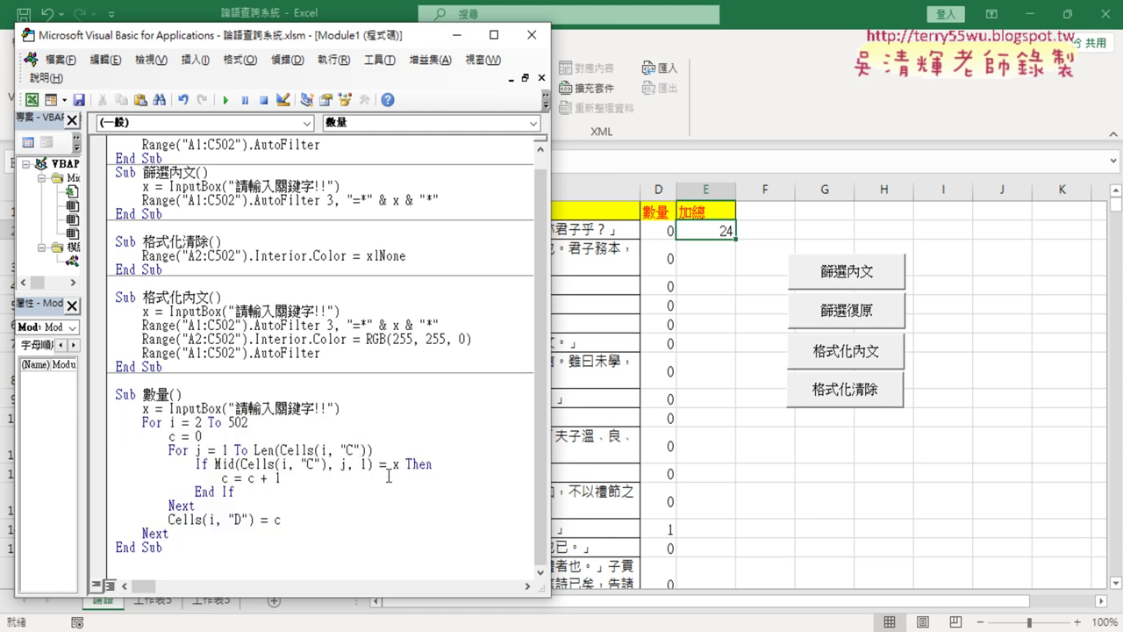
{"action": "left_click_drag", "start_coordinate": [196, 506], "coordinate": [107, 448]}
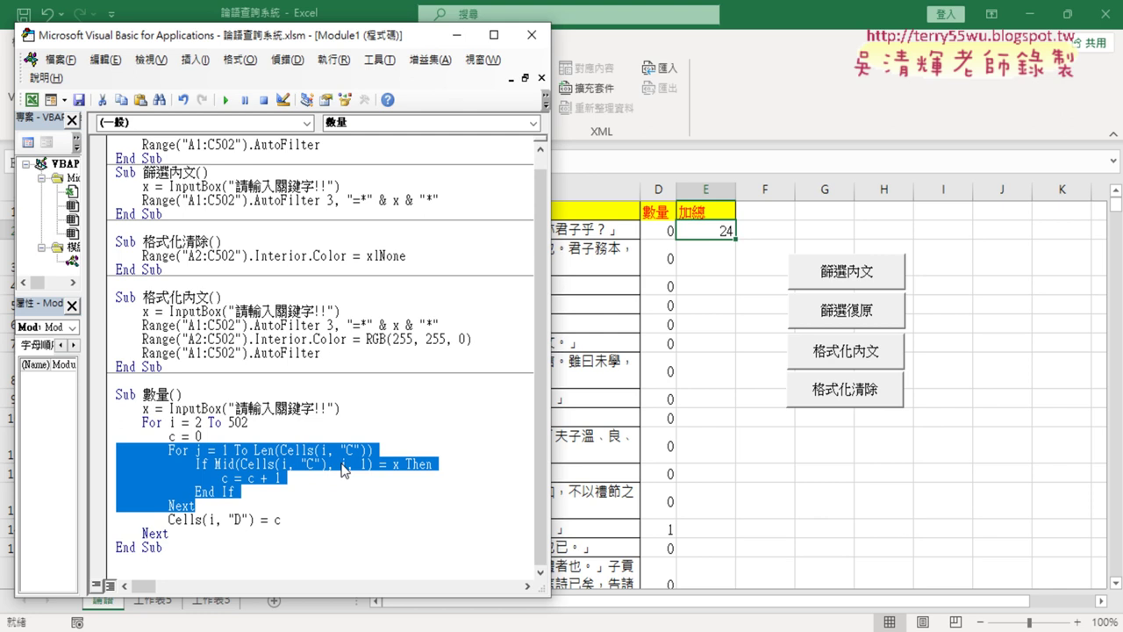
{"action": "left_click_drag", "start_coordinate": [342, 467], "coordinate": [178, 521]}
Step: Annotate the inner loop and D2's count, erase the marks, and move the editor right
{"action": "left_click_drag", "start_coordinate": [178, 520], "coordinate": [236, 511]}
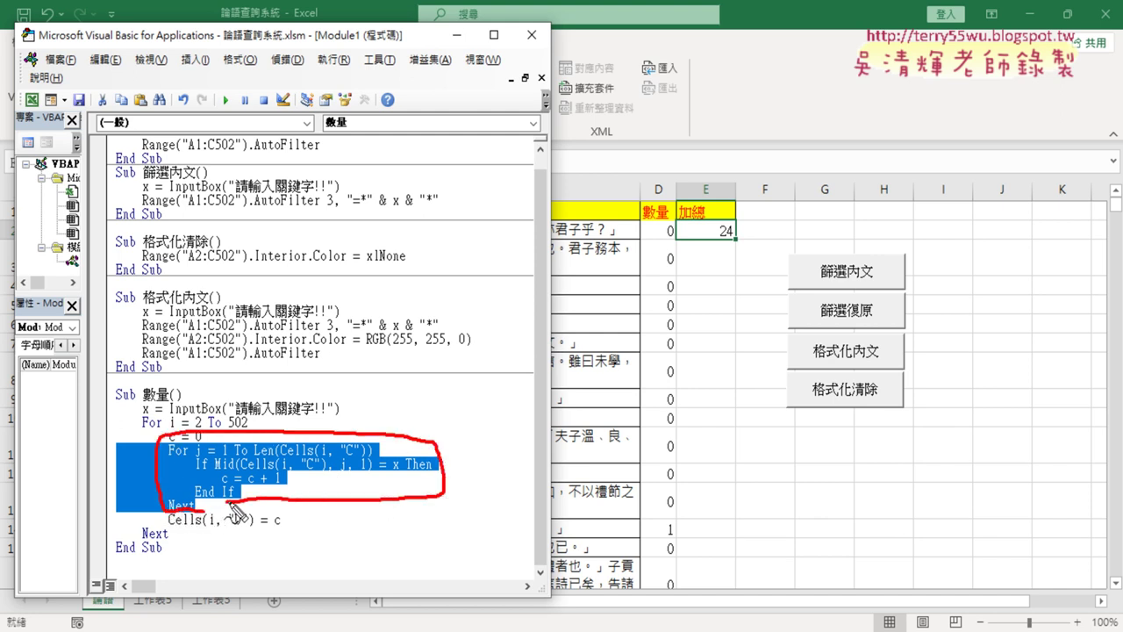
{"action": "mouse_move", "coordinate": [184, 546]}
{"action": "left_mouse_down"}
{"action": "mouse_move", "coordinate": [128, 543]}
{"action": "mouse_move", "coordinate": [303, 557]}
{"action": "mouse_move", "coordinate": [176, 551]}
{"action": "left_mouse_up"}
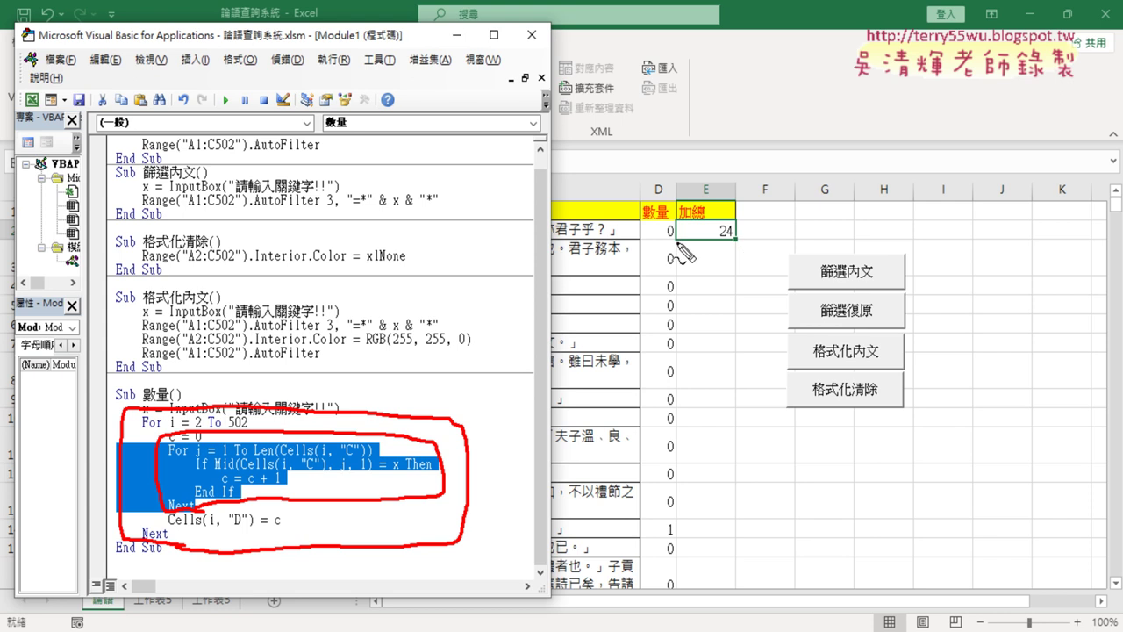
{"action": "mouse_move", "coordinate": [647, 219]}
{"action": "left_mouse_down"}
{"action": "mouse_move", "coordinate": [678, 230]}
{"action": "mouse_move", "coordinate": [673, 255]}
{"action": "left_mouse_up"}
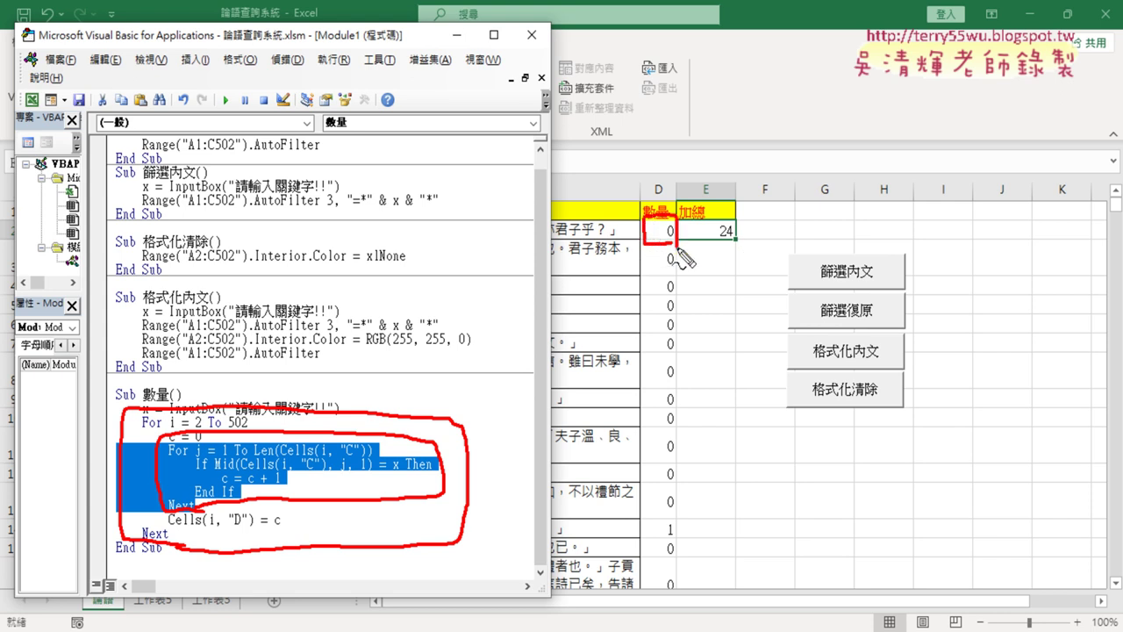
{"action": "key", "text": "Escape"}
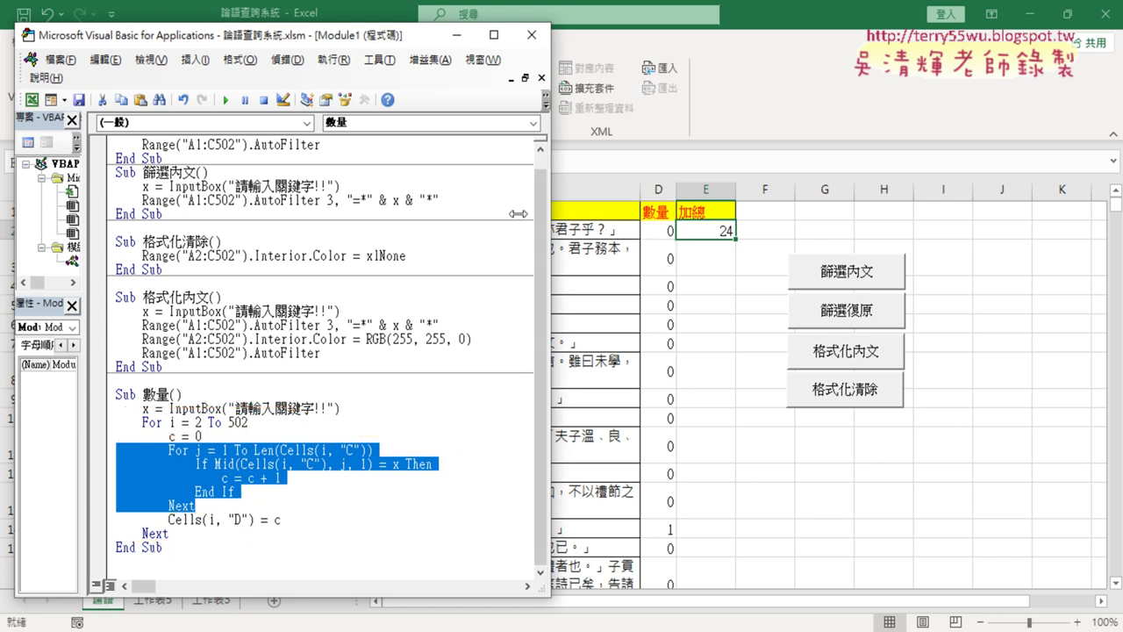
{"action": "left_click_drag", "start_coordinate": [430, 35], "coordinate": [944, 52]}
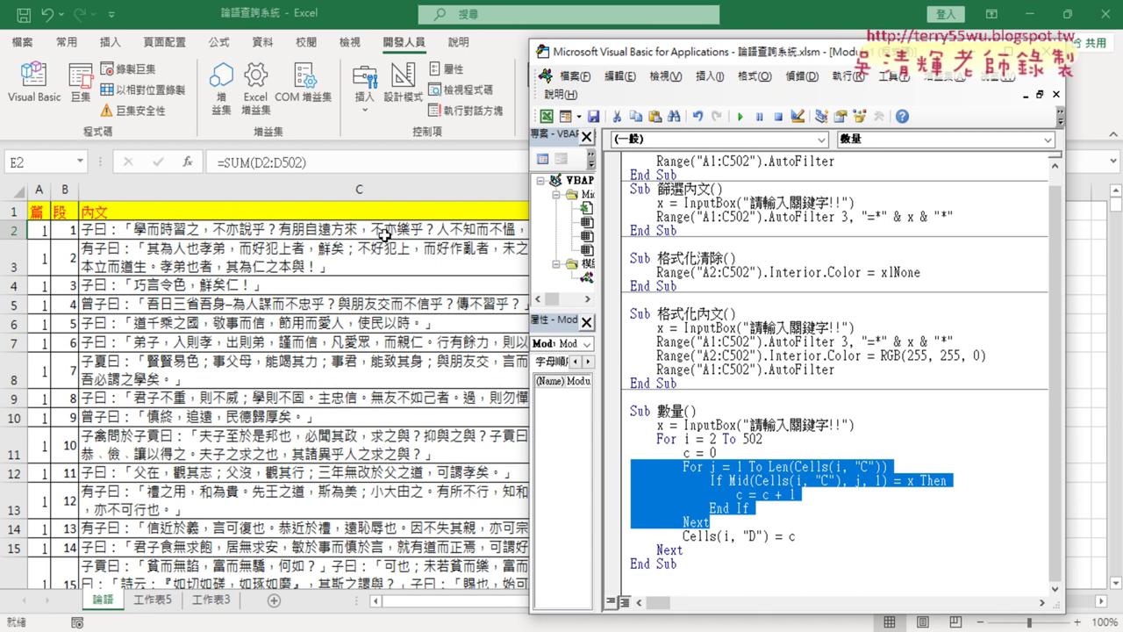
Step: Bring the 論語 worksheet to the front and step through the passages in C2–C5
{"action": "left_click", "coordinate": [282, 230]}
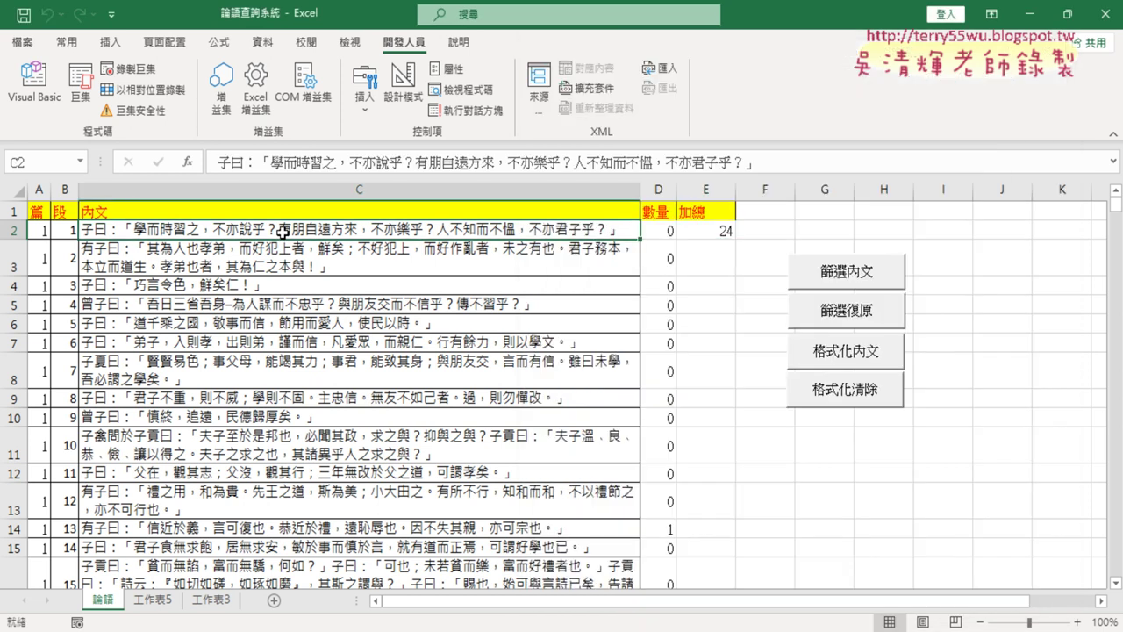
{"action": "left_click", "coordinate": [295, 271]}
{"action": "left_click", "coordinate": [294, 286]}
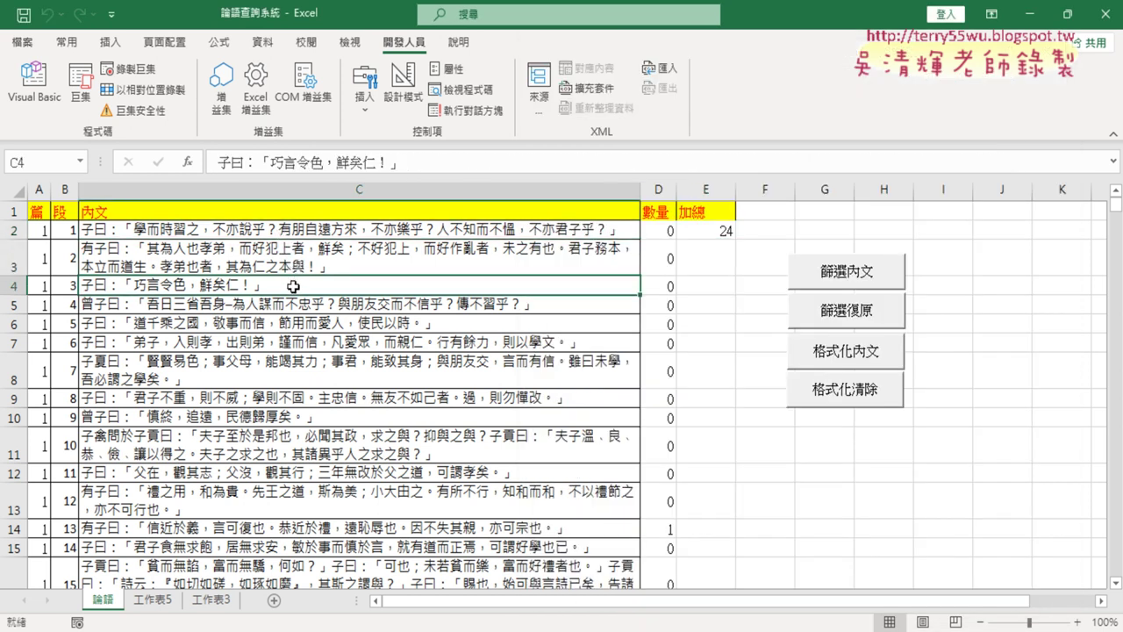
{"action": "left_click", "coordinate": [294, 305]}
{"action": "left_click", "coordinate": [351, 230]}
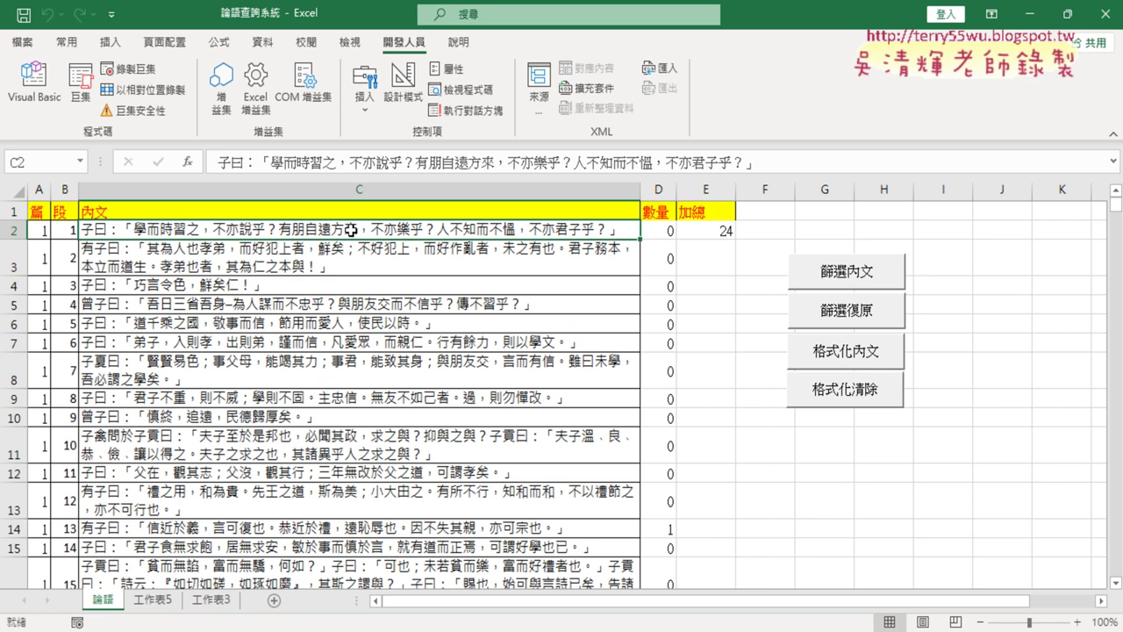
Step: Review the 義 count in D2 and the 數量 and 加總 headers in D1 and E1
{"action": "left_click", "coordinate": [664, 232]}
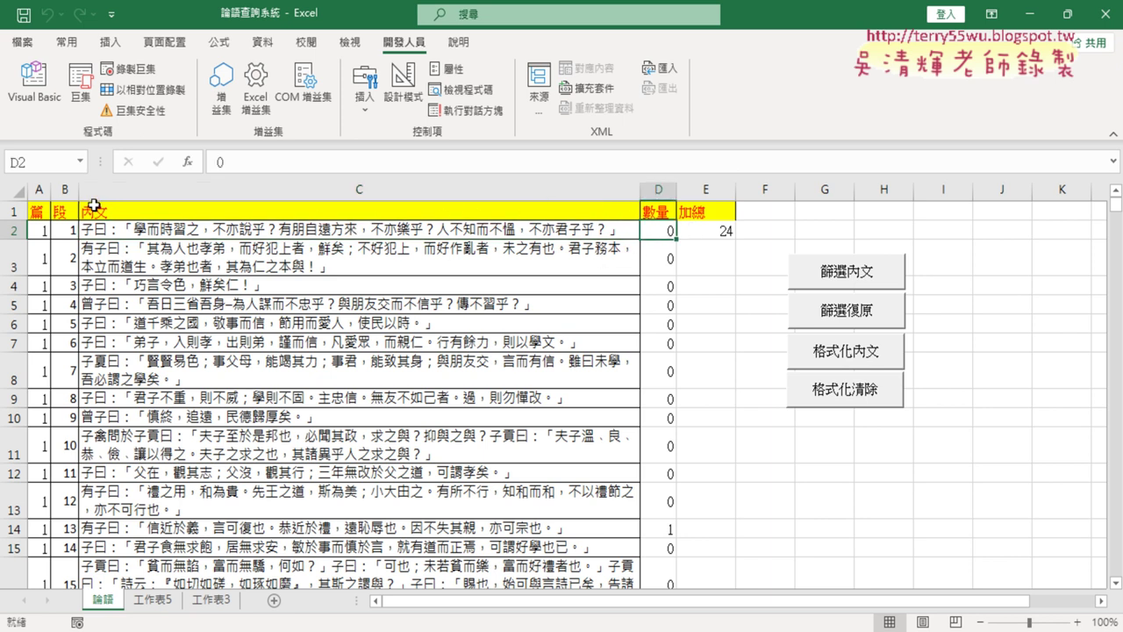
{"action": "left_click", "coordinate": [658, 212]}
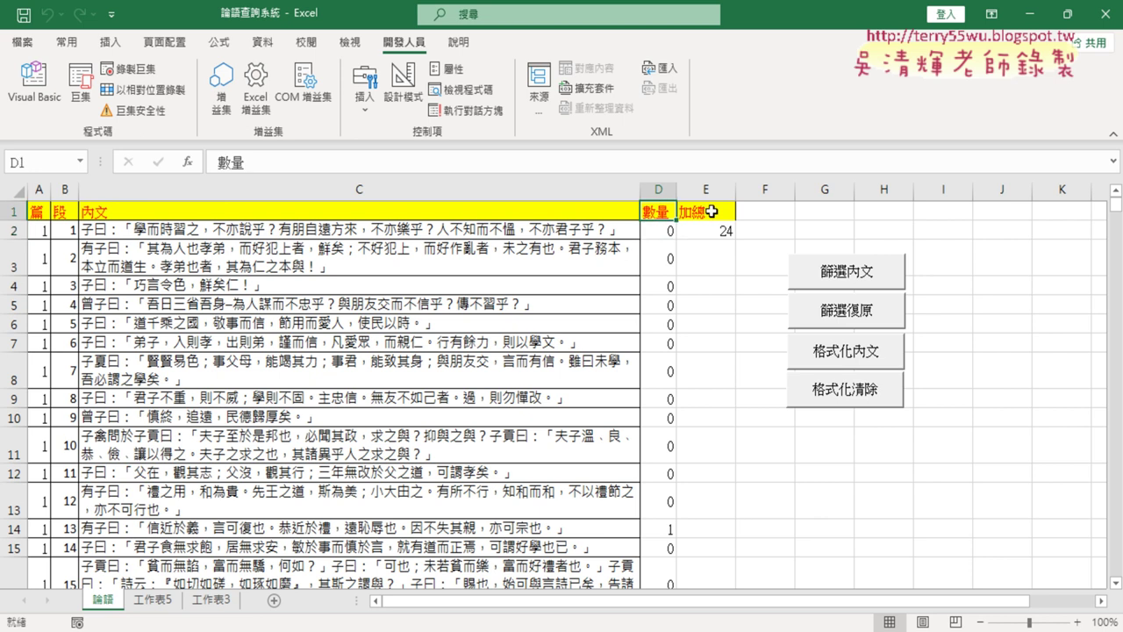
{"action": "left_click", "coordinate": [711, 212]}
{"action": "left_click", "coordinate": [658, 213]}
{"action": "left_click", "coordinate": [703, 210]}
{"action": "left_click", "coordinate": [669, 231]}
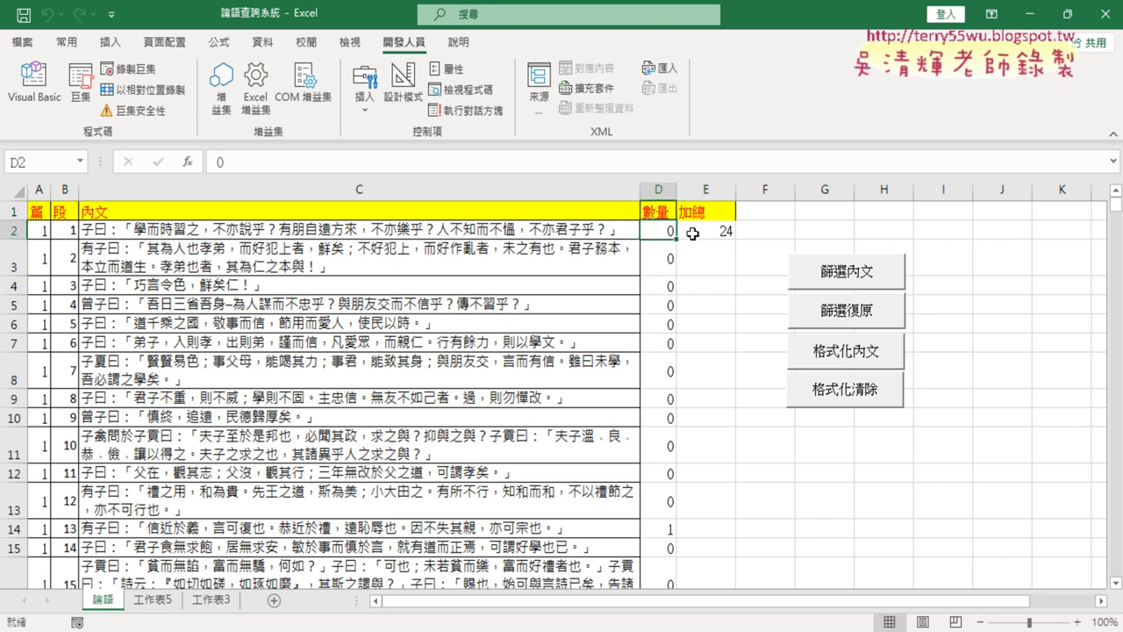